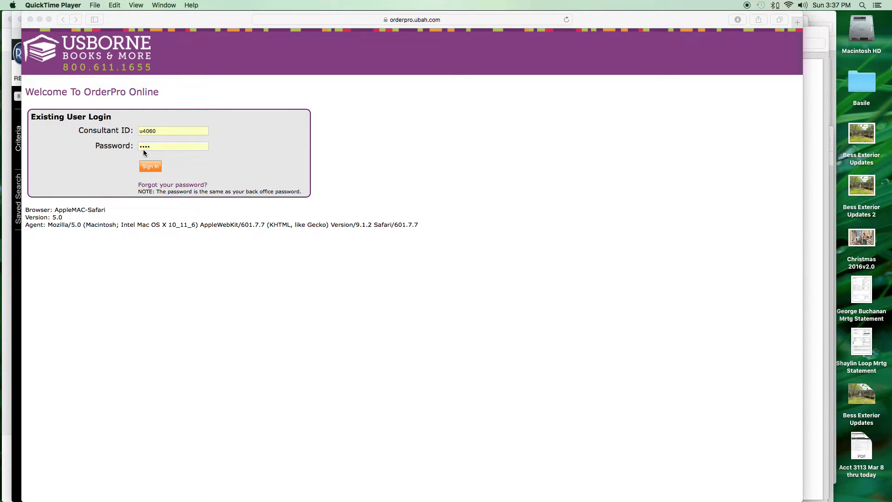
# - Bring Safari forward and sign in to OrderPro with the consultant credentials
pyautogui.click(146, 169)
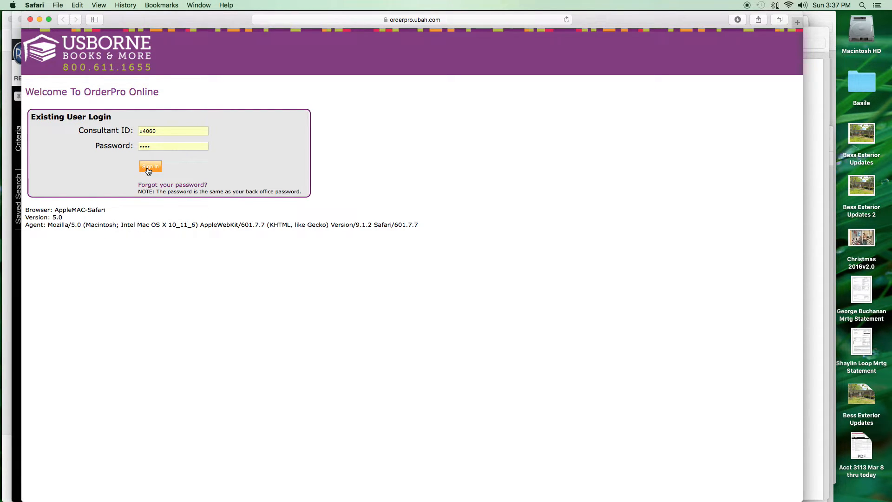
pyautogui.click(148, 167)
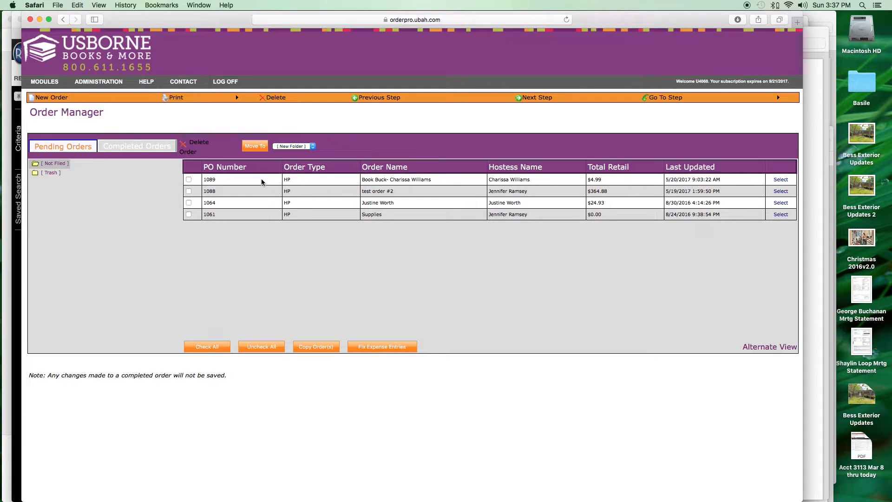
# - Review completed orders, return to the four pending orders, and start a new order
pyautogui.click(141, 151)
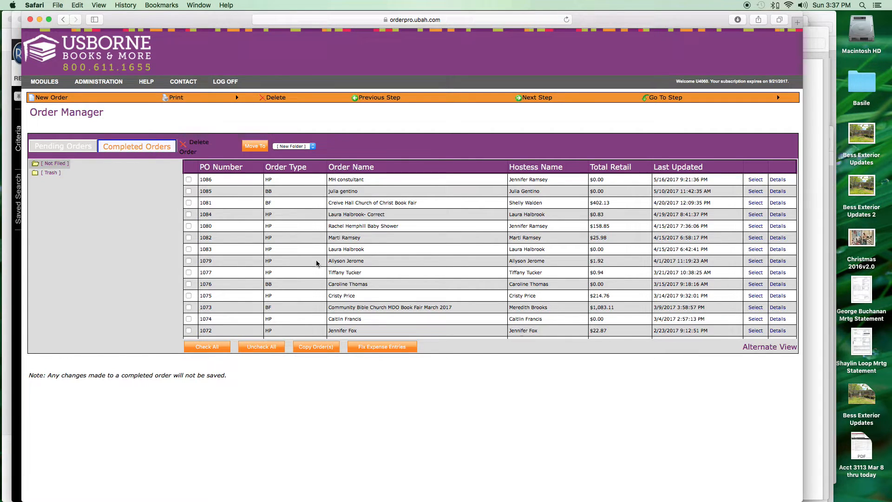
pyautogui.click(45, 147)
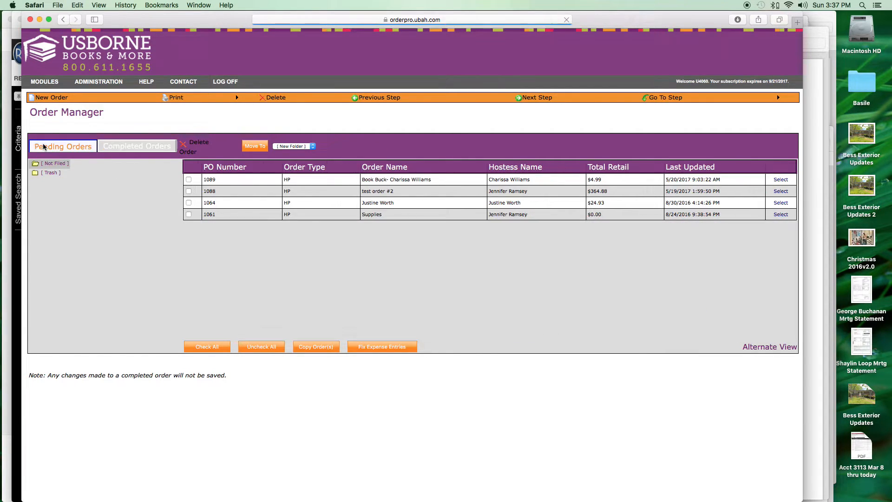
pyautogui.click(50, 98)
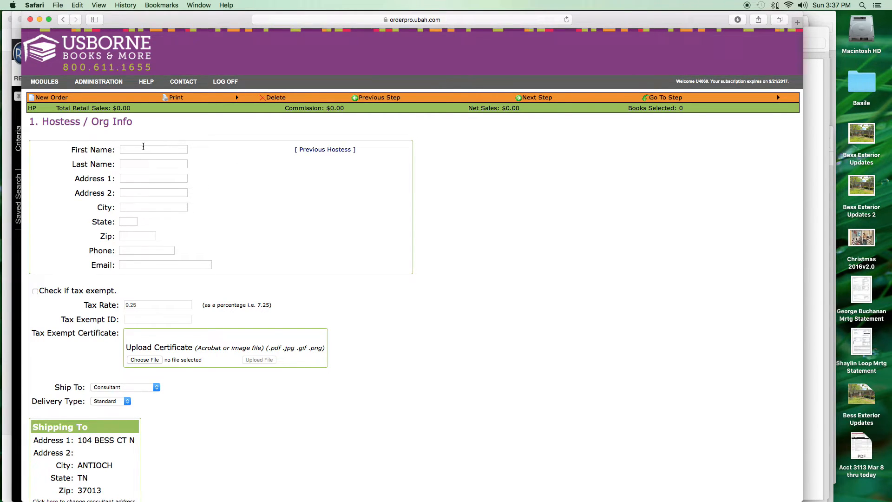
# - Fill the hostess fields from a previous hostess listed under surnames starting with R
pyautogui.click(324, 150)
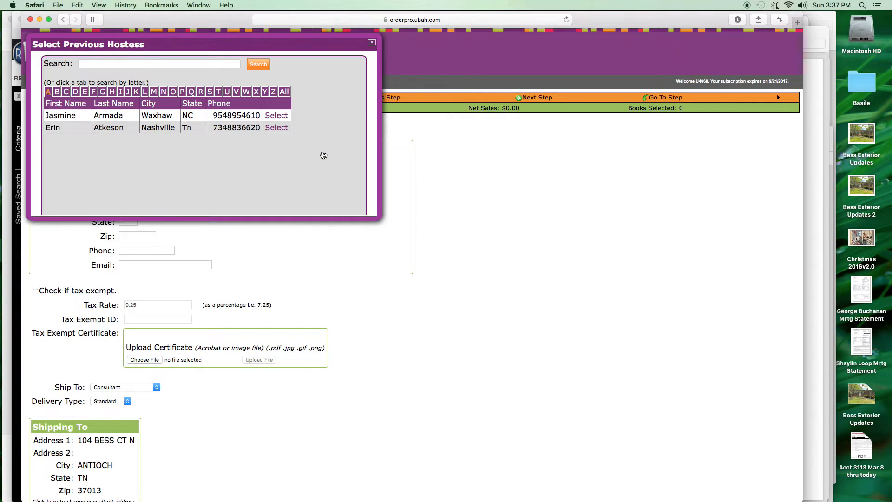
pyautogui.click(201, 96)
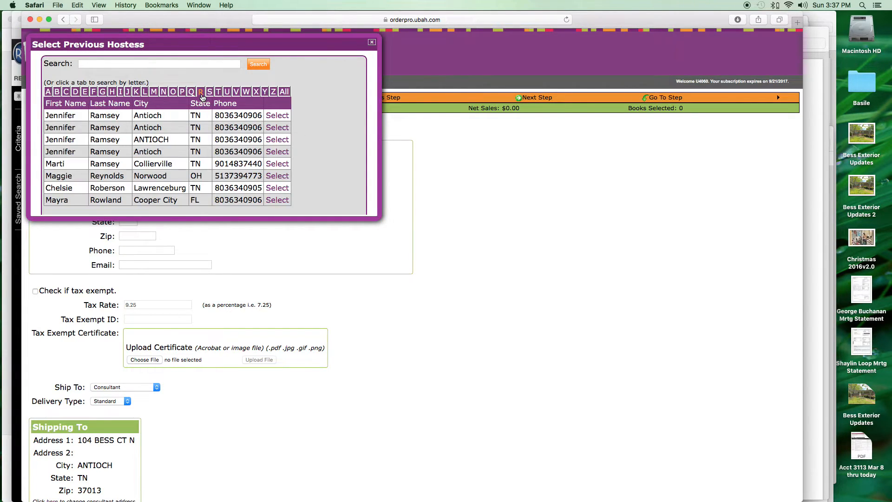
pyautogui.click(277, 131)
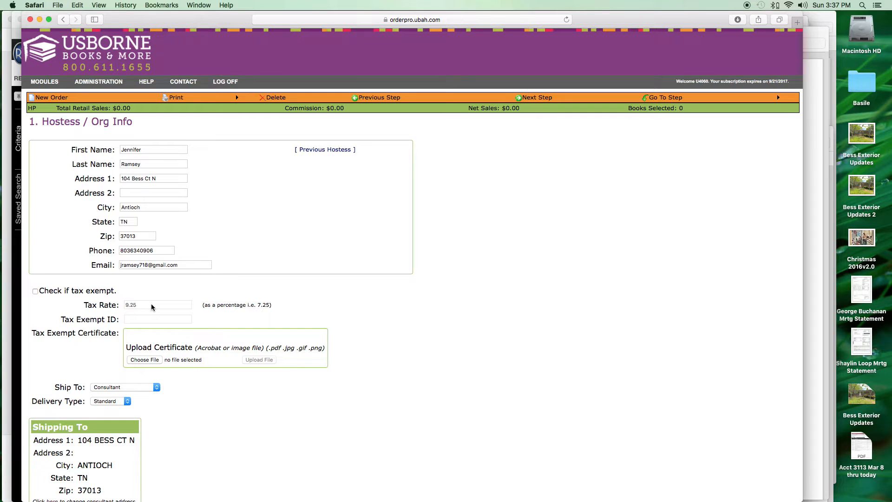
# - Set Ship To to Hostess / Organization
pyautogui.scroll(-2, 151, 304)
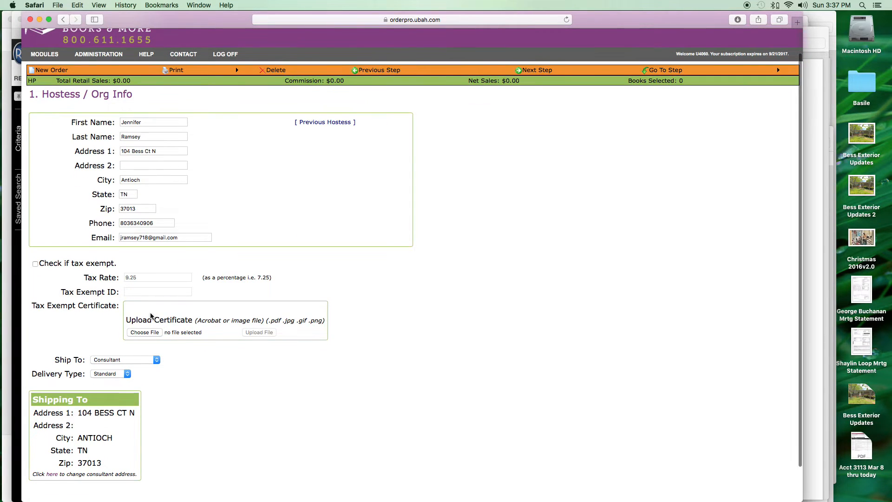
pyautogui.click(157, 361)
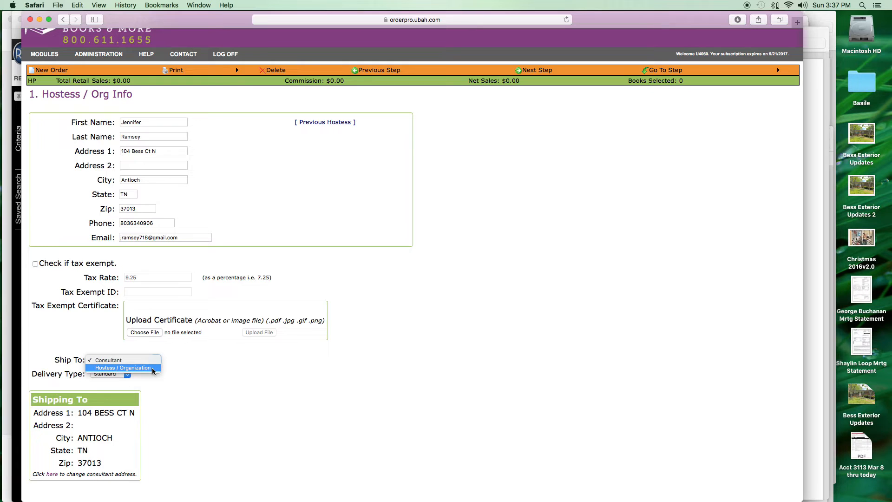
pyautogui.click(154, 368)
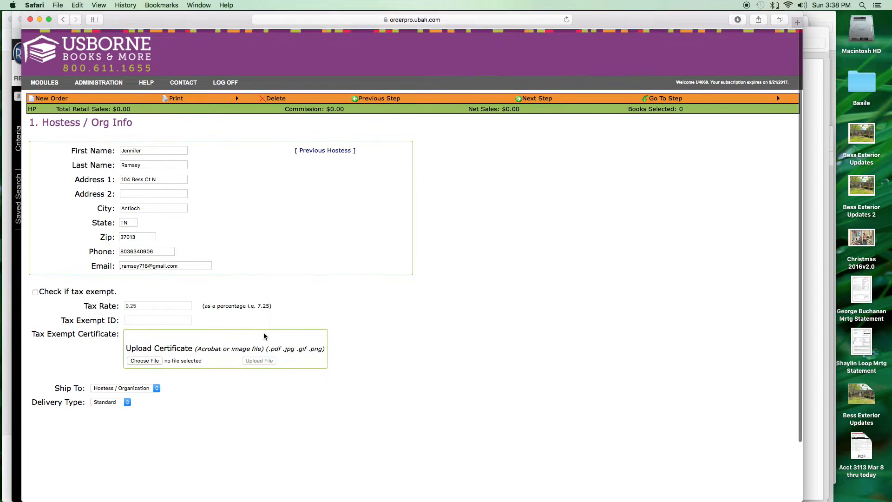
# - Name the order 'launch party test' and keep Home Party as the order type
pyautogui.click(539, 99)
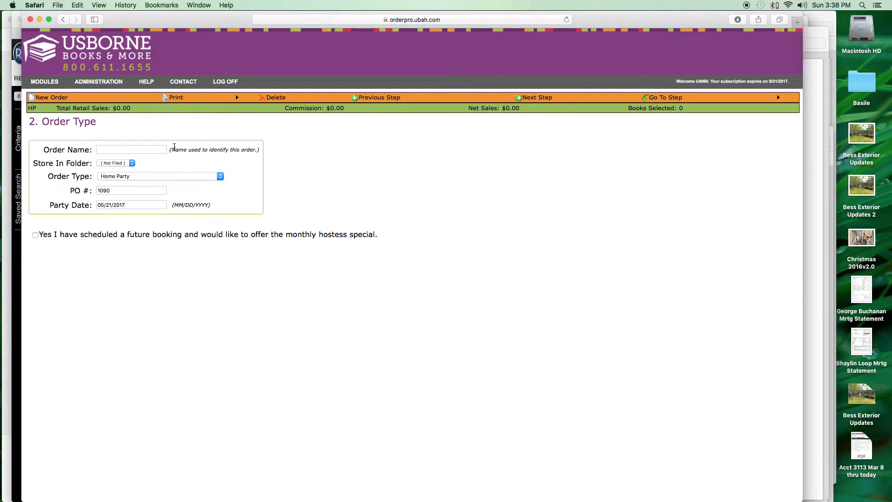
pyautogui.click(131, 149)
pyautogui.write('launch party test')
pyautogui.click(217, 177)
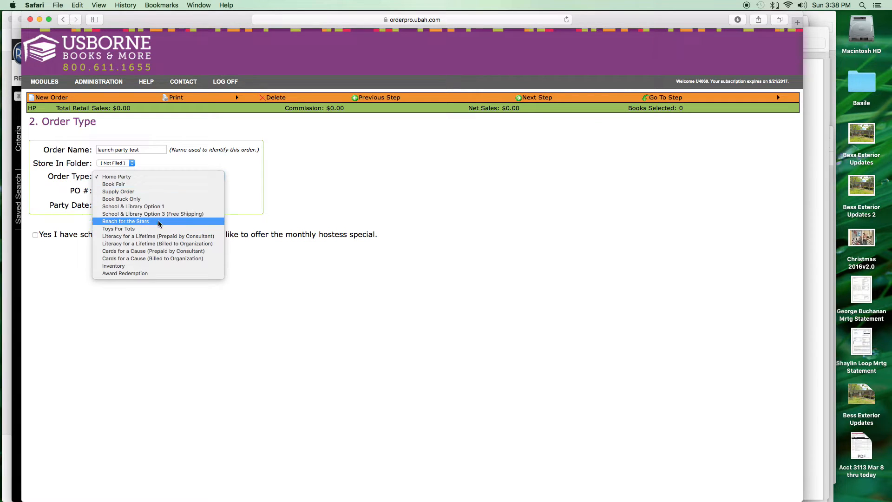
pyautogui.click(152, 177)
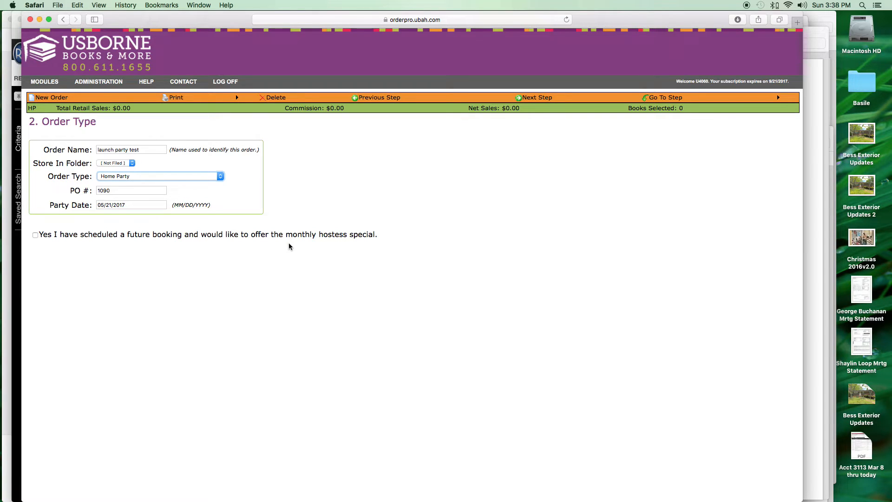
# - Offer the monthly hostess special and enter the future booking hostess's full name
pyautogui.click(35, 235)
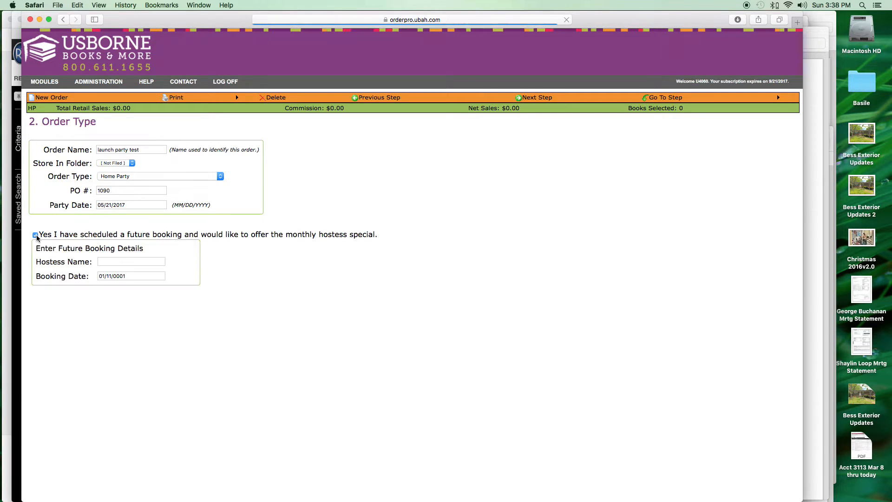
pyautogui.click(134, 263)
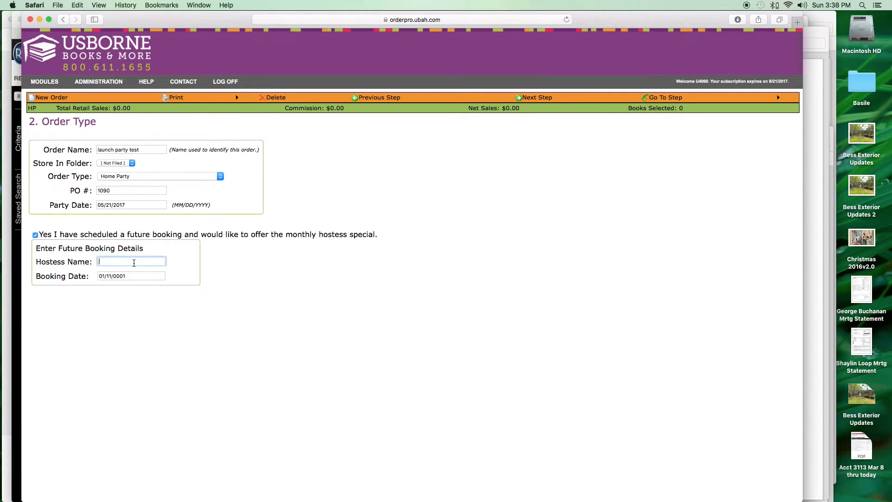
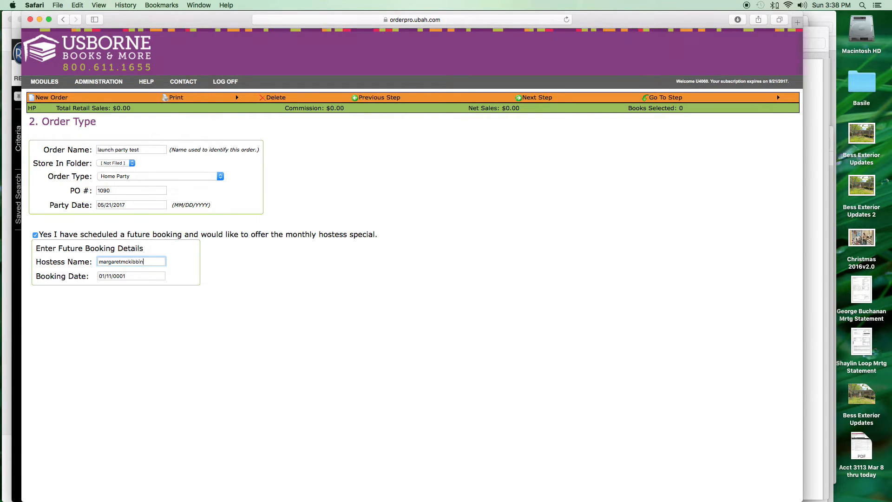
pyautogui.click(122, 263)
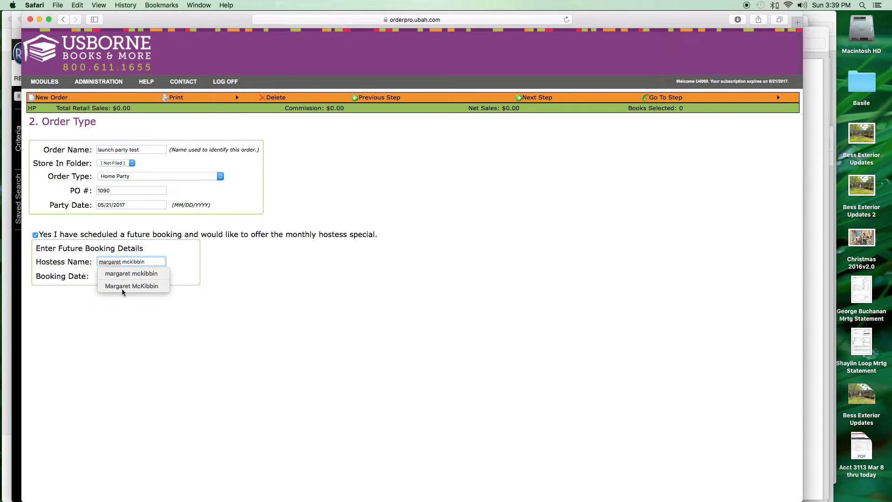
pyautogui.click(121, 286)
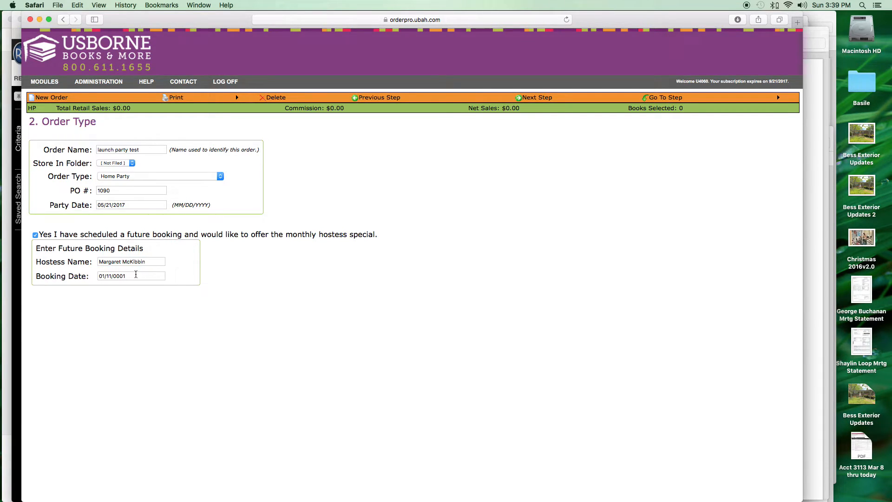
# - Set the booking date to 06/07/2017 and continue to book selection
pyautogui.moveTo(135, 274); pyautogui.dragTo(72, 275)
pyautogui.write('0')
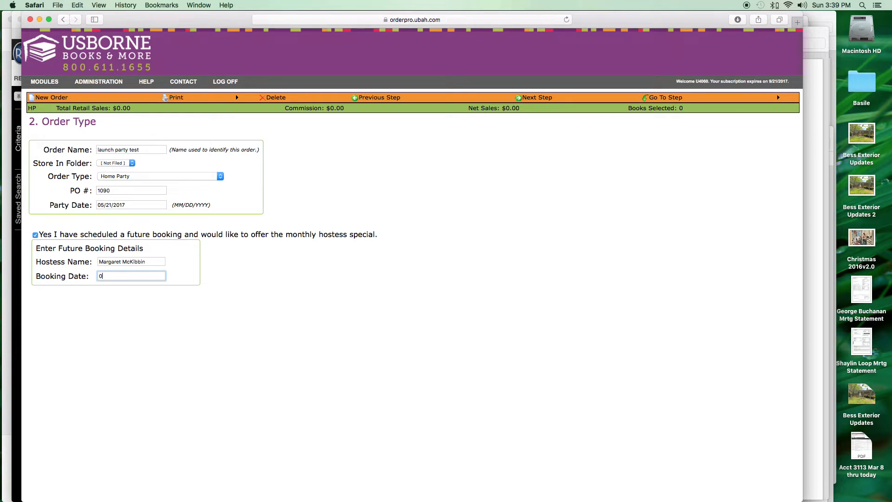
pyautogui.write('6/07/2017')
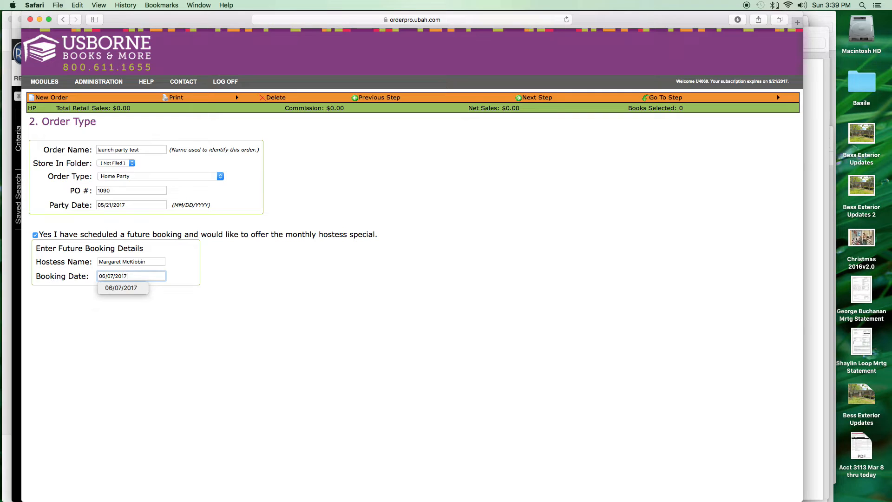
pyautogui.click(237, 289)
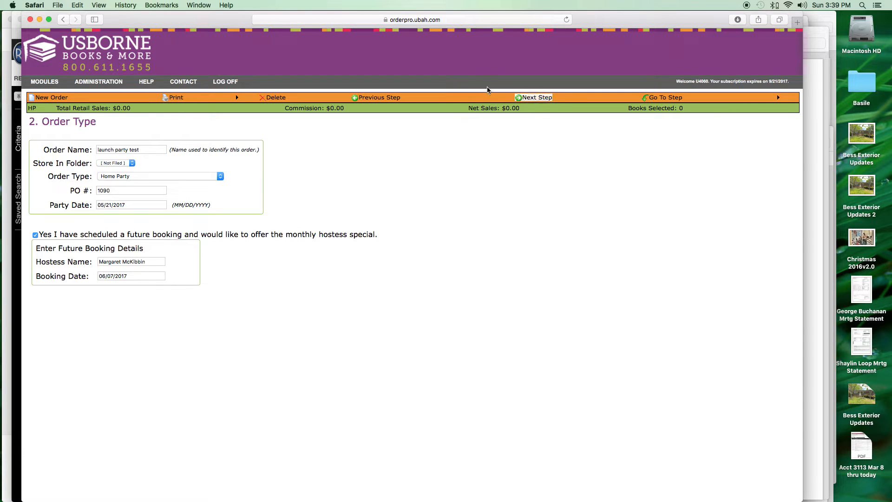
pyautogui.click(547, 100)
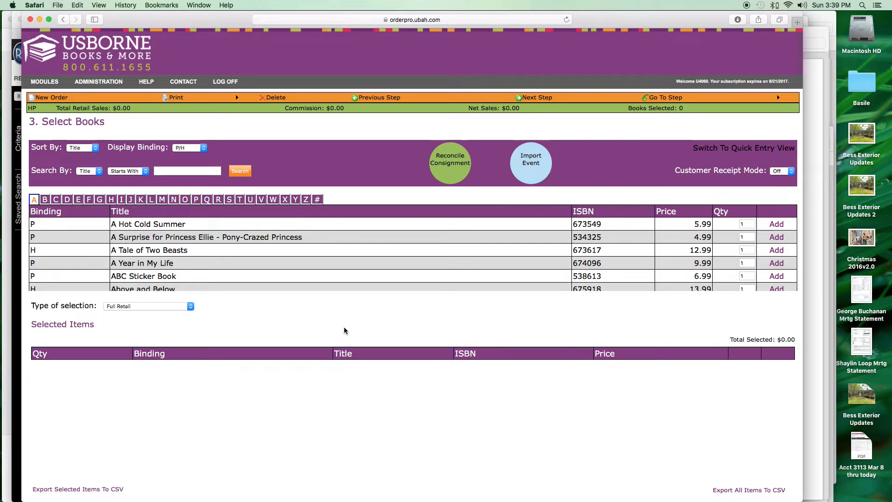
# - Import the hostess's eShow so total retail sales read $328.69
pyautogui.click(531, 170)
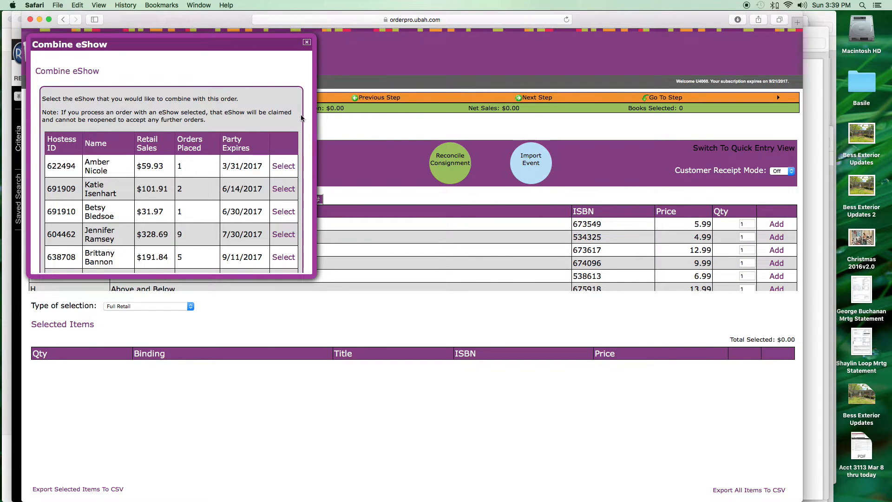
pyautogui.scroll(-3, 301, 118)
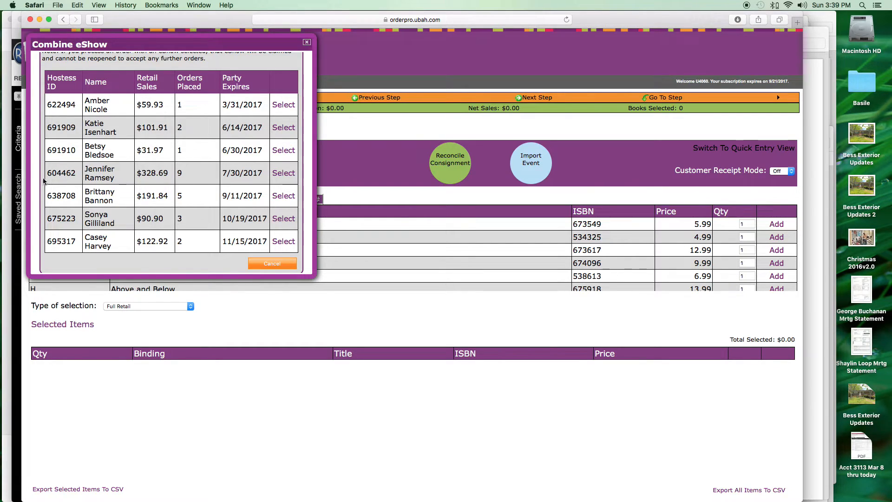
pyautogui.click(280, 174)
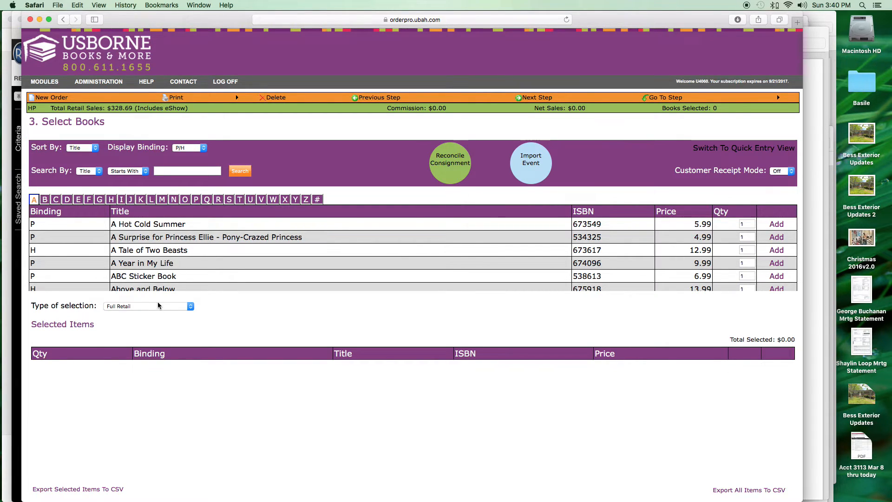
pyautogui.click(192, 307)
pyautogui.click(193, 307)
pyautogui.click(191, 307)
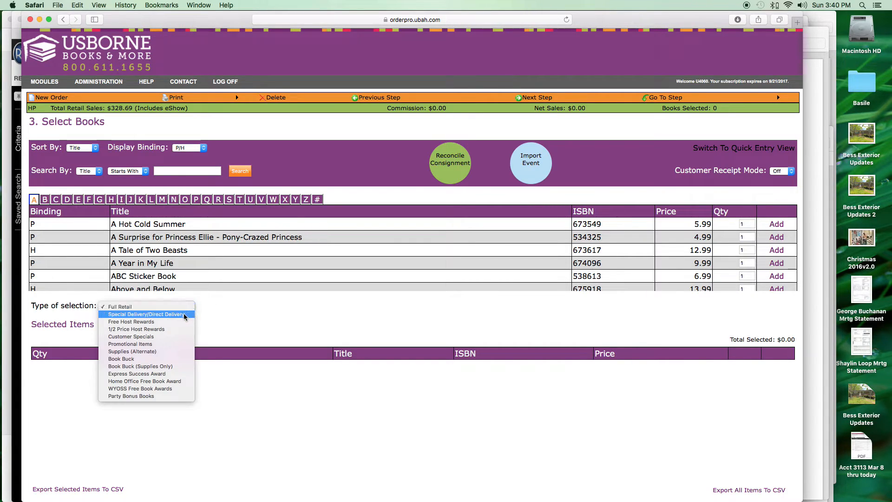
pyautogui.click(169, 322)
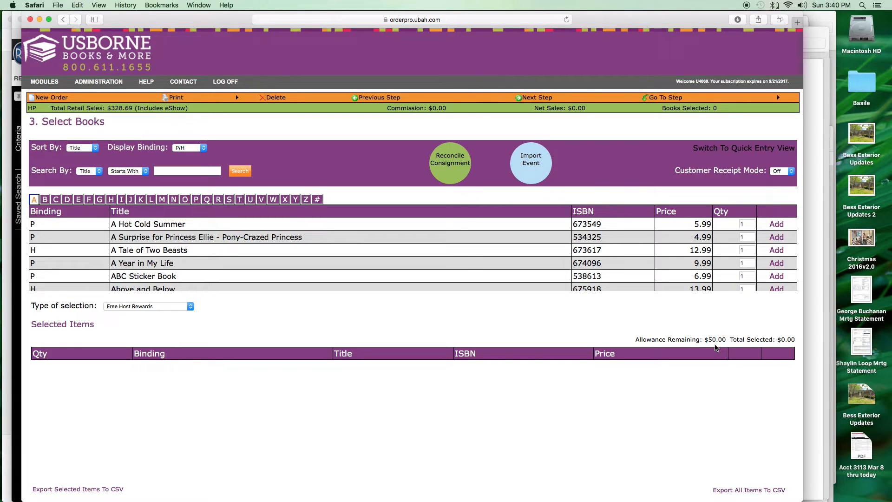
pyautogui.click(191, 307)
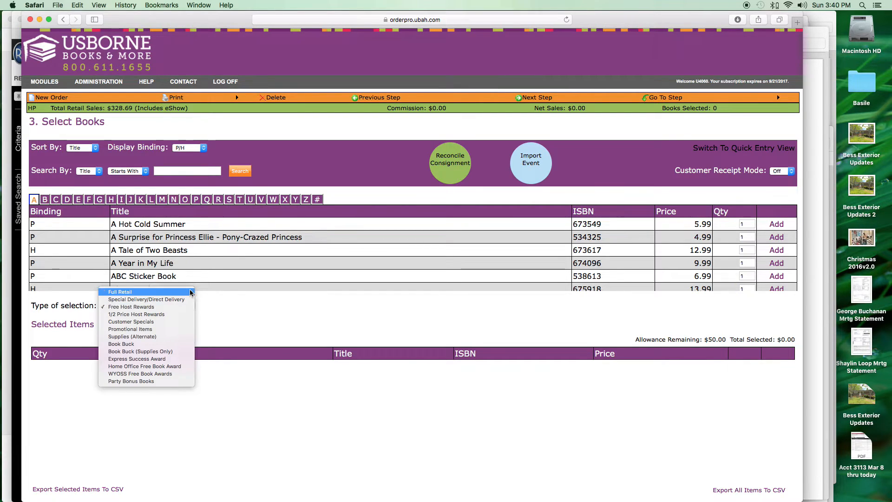
pyautogui.click(189, 291)
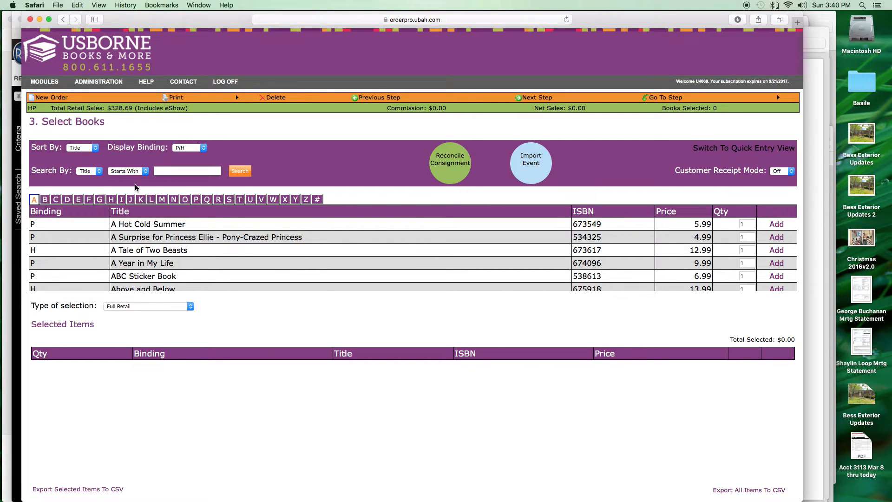
# - Search titles containing 'muddle' and add Muddle & Match Complete Collection (6)
pyautogui.click(144, 172)
pyautogui.click(140, 166)
pyautogui.click(170, 172)
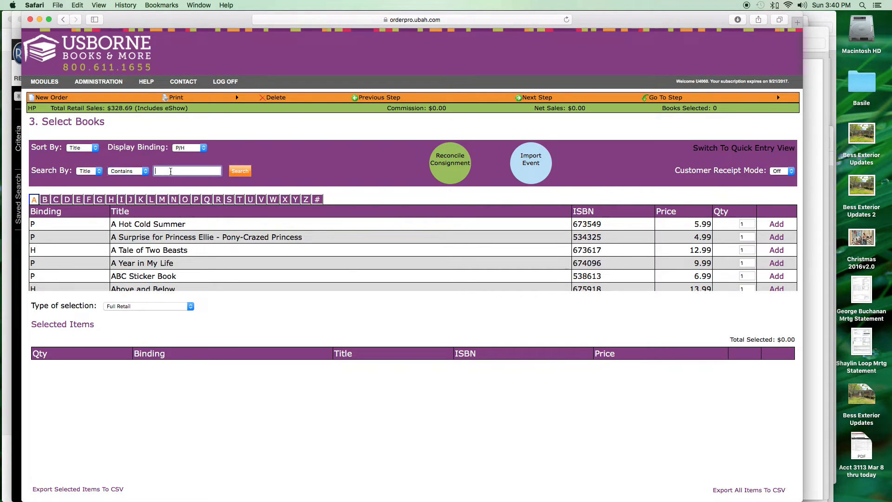
pyautogui.write('muddle')
pyautogui.press('Return')
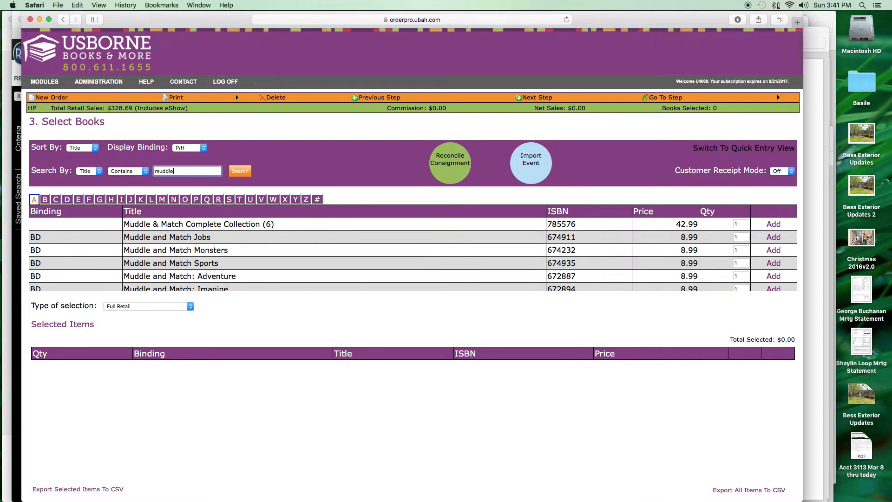
pyautogui.click(775, 228)
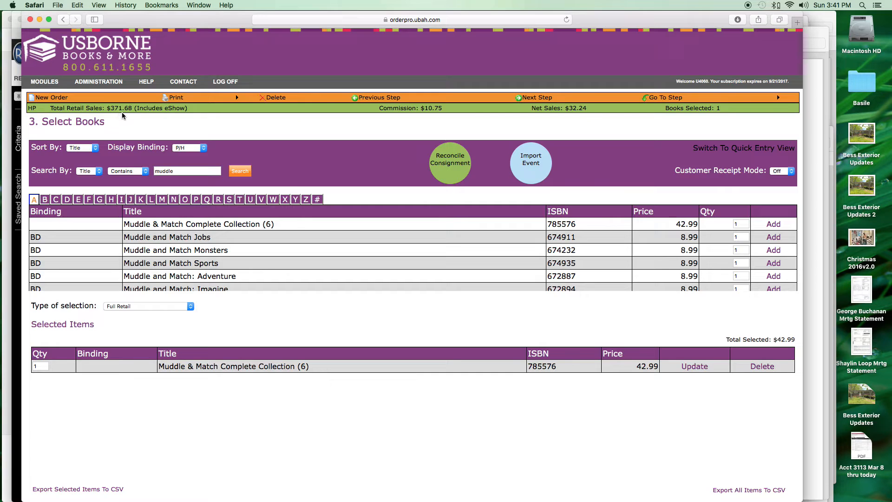
# - Search 'busy' and add Busy Bug Book and Busy Puzzle Pad at full retail
pyautogui.doubleClick(189, 171)
pyautogui.write('busy')
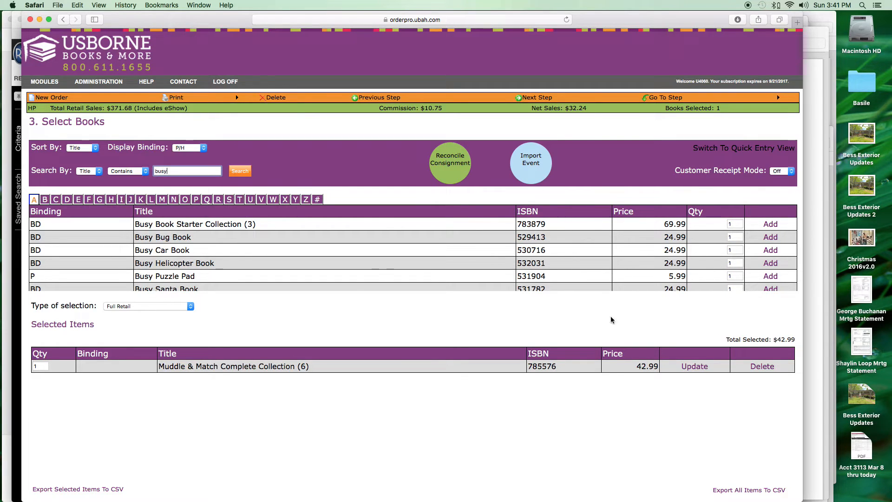
pyautogui.click(770, 237)
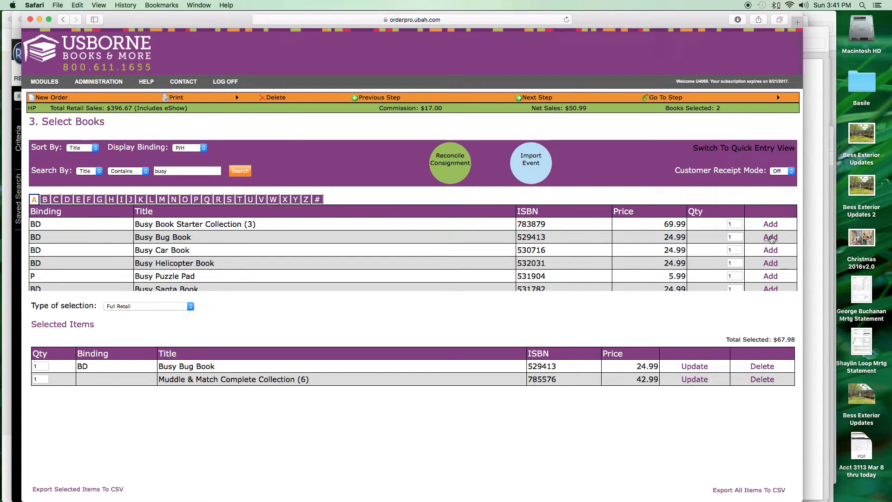
pyautogui.click(770, 278)
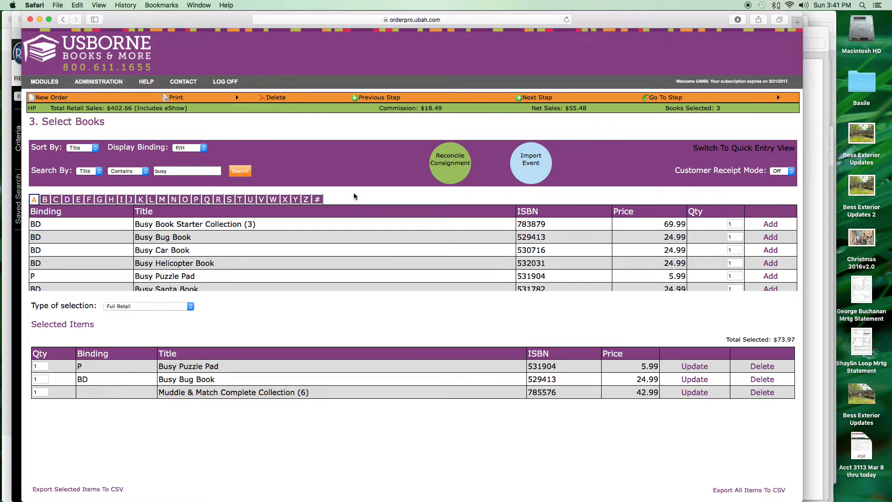
# - Switch the selection type to Free Host Rewards
pyautogui.click(186, 308)
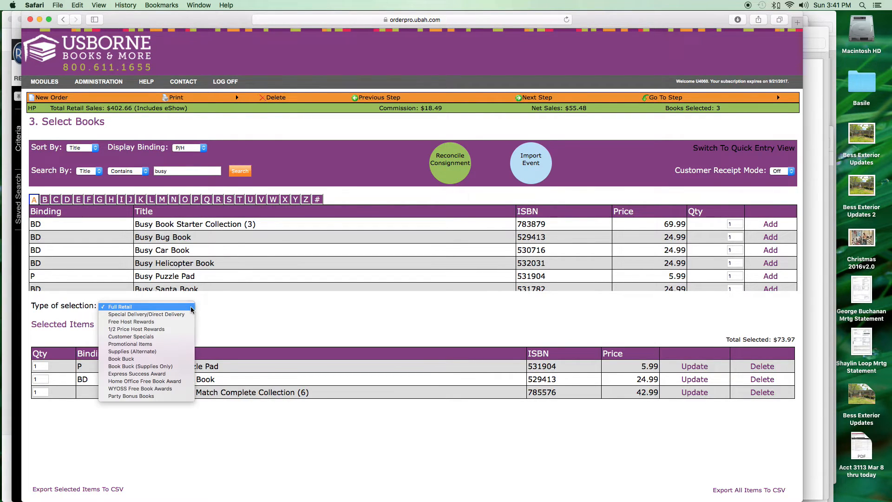
pyautogui.click(175, 323)
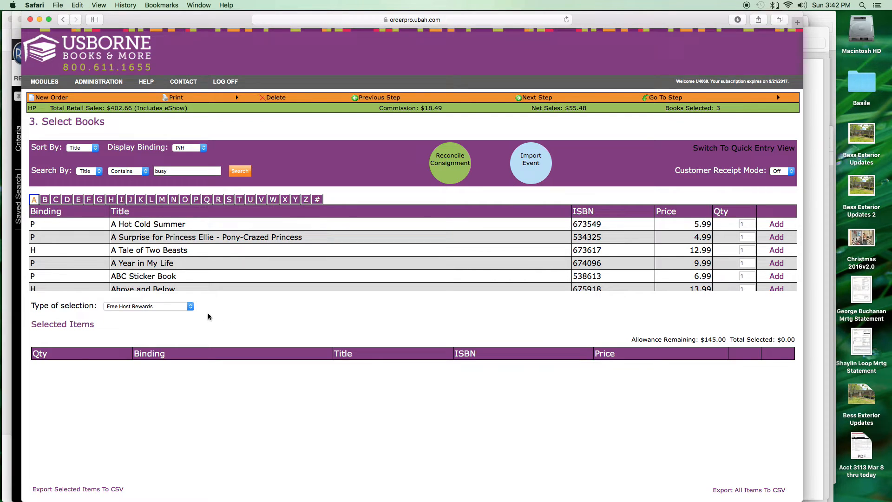
pyautogui.click(190, 306)
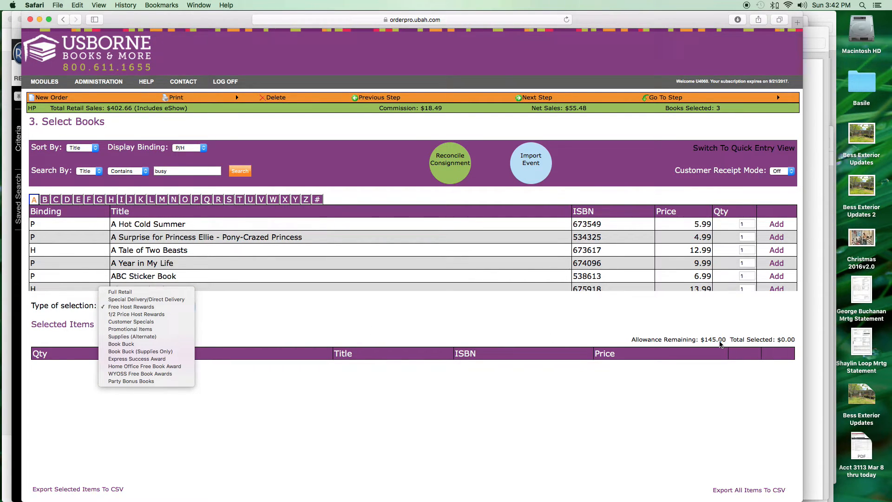
pyautogui.click(577, 312)
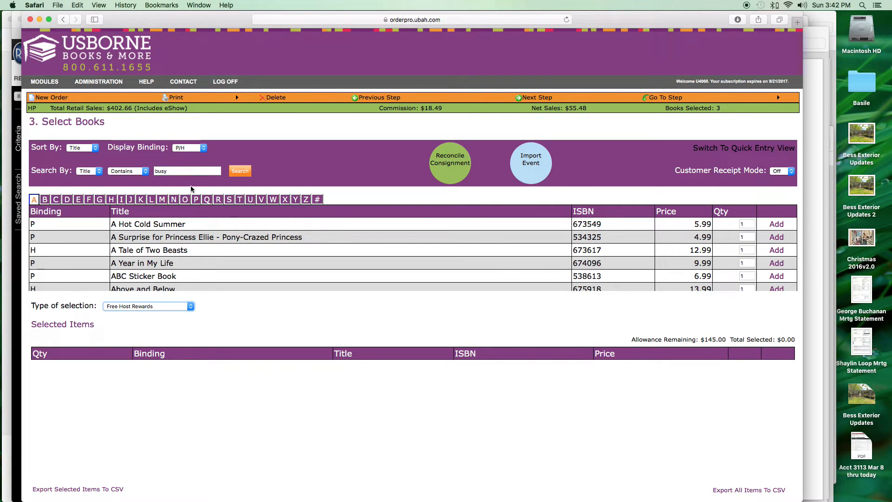
# - Search 'reading' and add My First Reading Library - IR and the 3rd Grade Reading Center Kit
pyautogui.moveTo(176, 171); pyautogui.dragTo(149, 174)
pyautogui.write('reading')
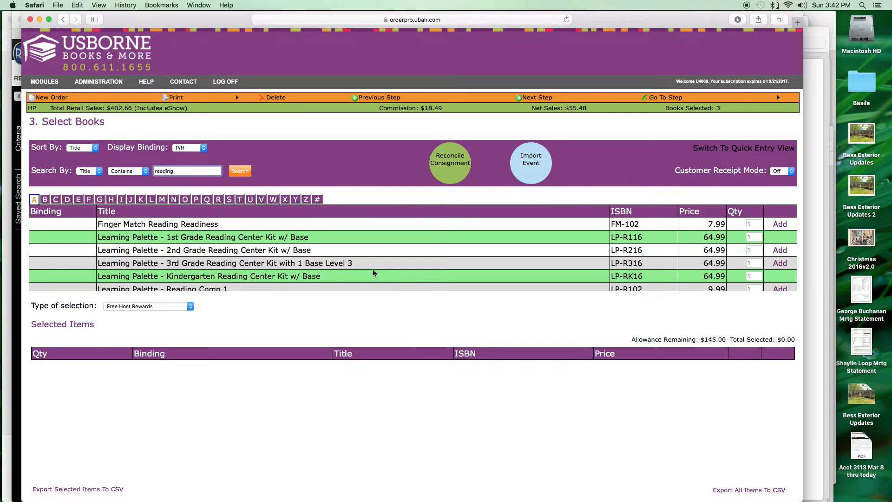
pyautogui.scroll(-3, 372, 271)
pyautogui.click(780, 258)
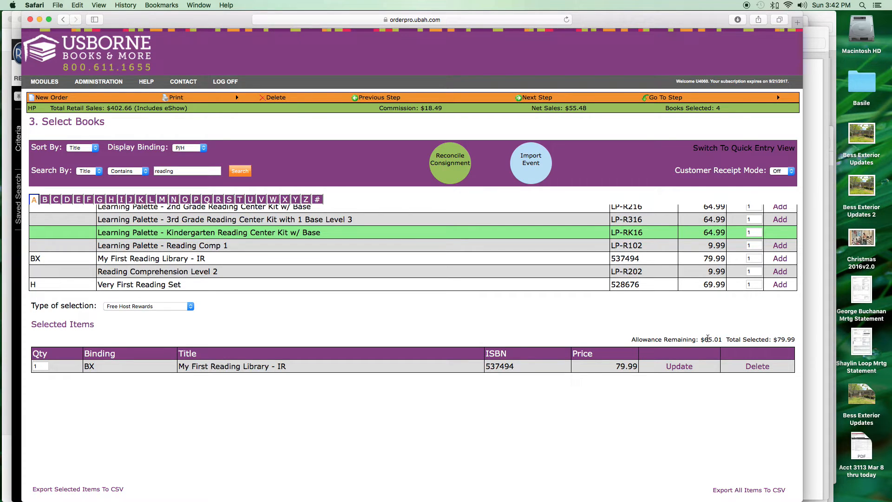
pyautogui.click(780, 220)
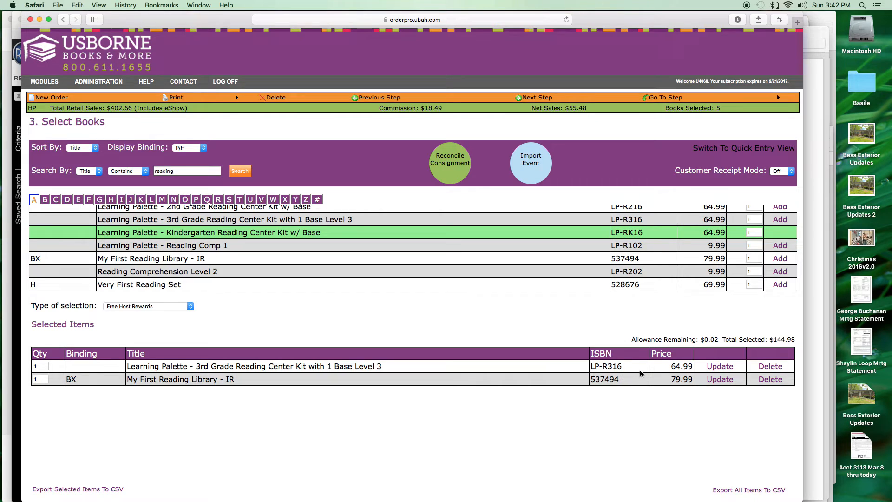
# - Remove the 3rd Grade Reading Center Kit and add Very First Reading Set as a free reward
pyautogui.click(762, 371)
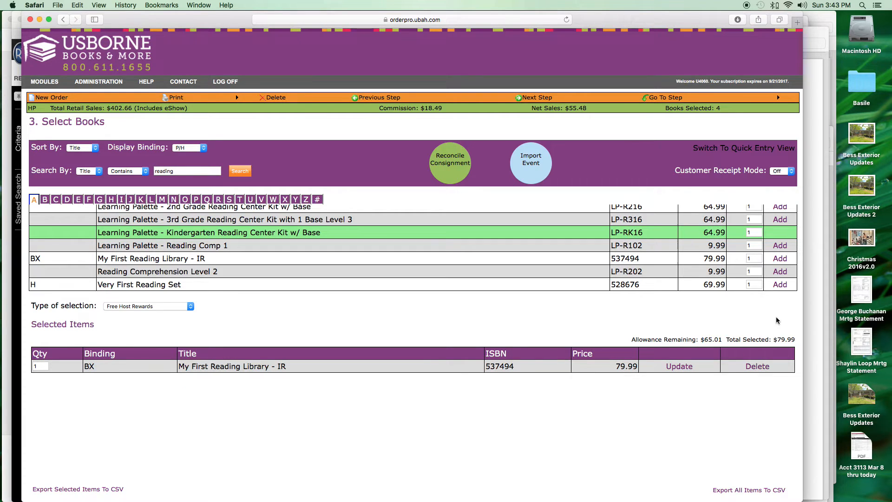
pyautogui.click(780, 284)
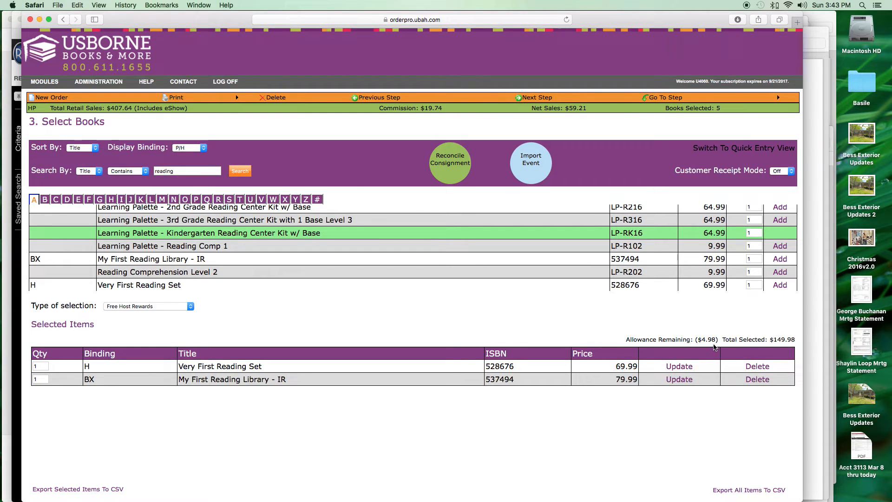
pyautogui.click(756, 367)
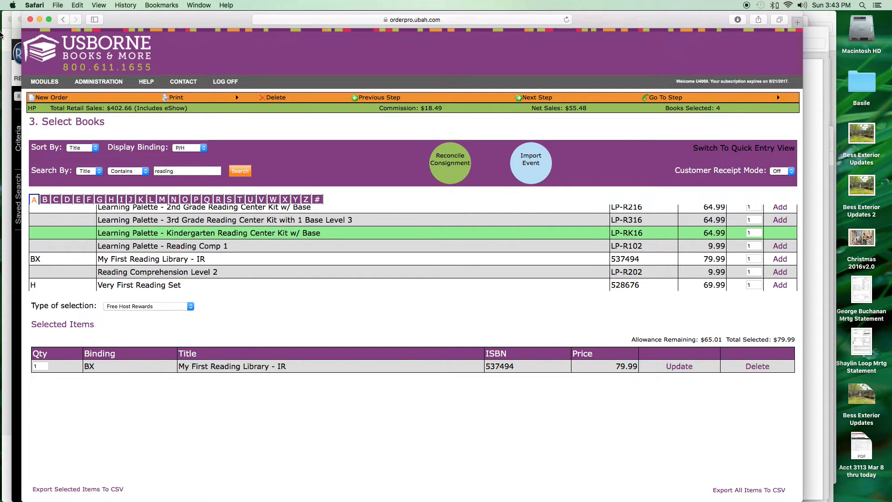
pyautogui.click(780, 285)
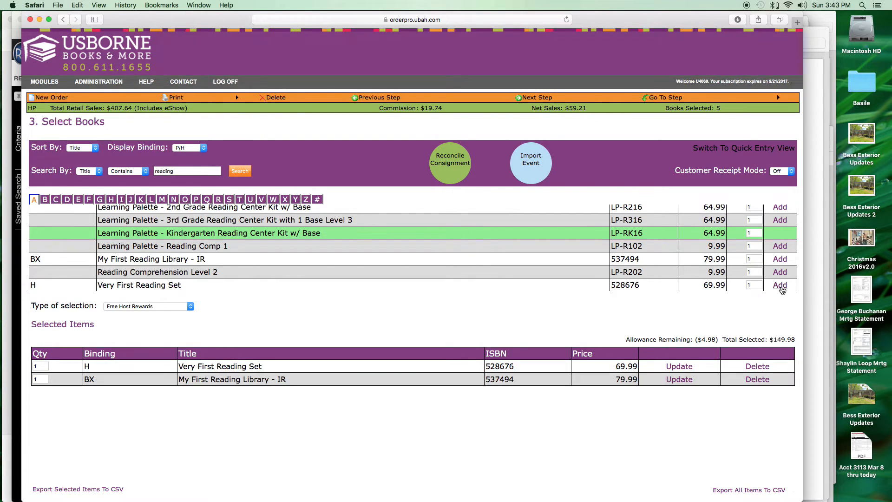
# - Switch to 1/2 Price Host Rewards and add Above and Below, A Year in My Life, A Tale of Two Beasts
pyautogui.click(189, 308)
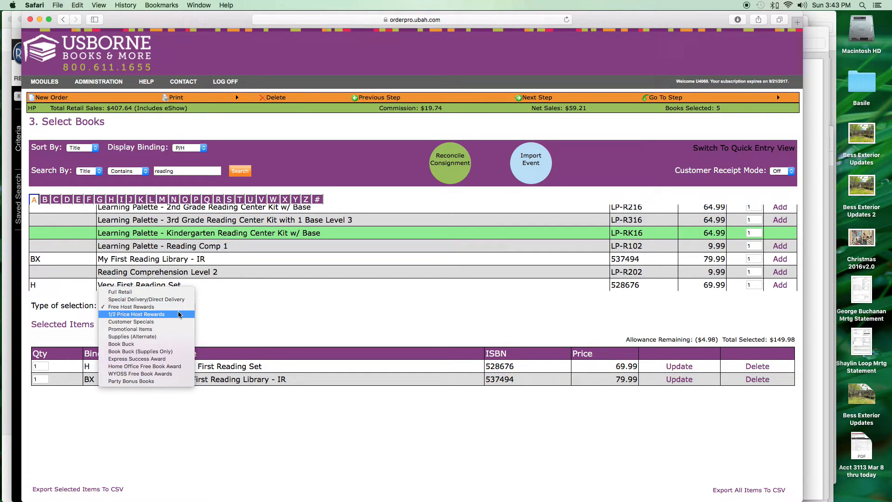
pyautogui.click(178, 314)
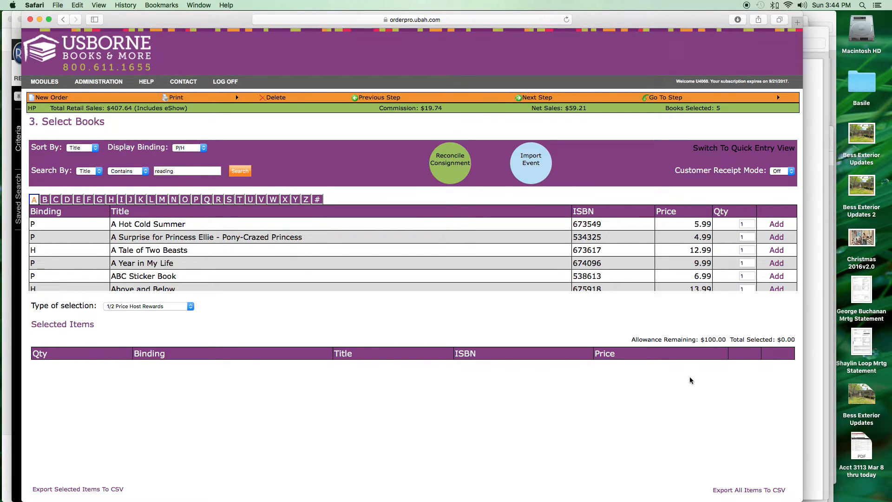
pyautogui.click(778, 290)
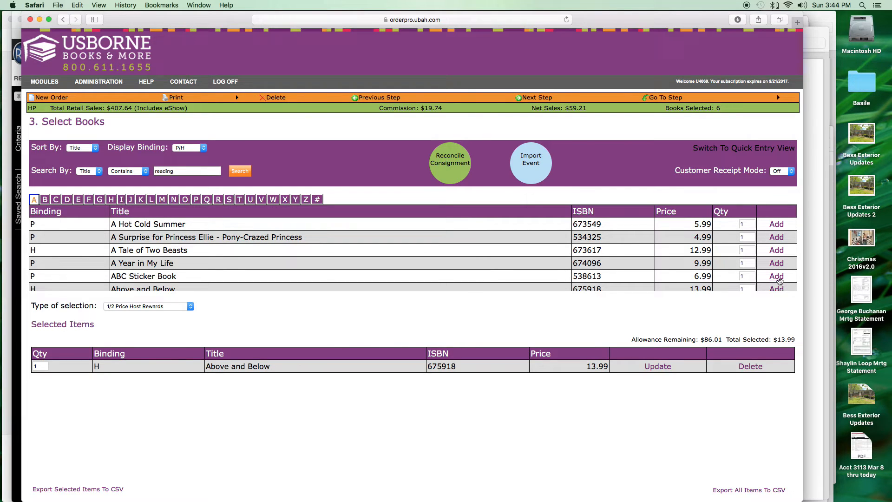
pyautogui.click(778, 264)
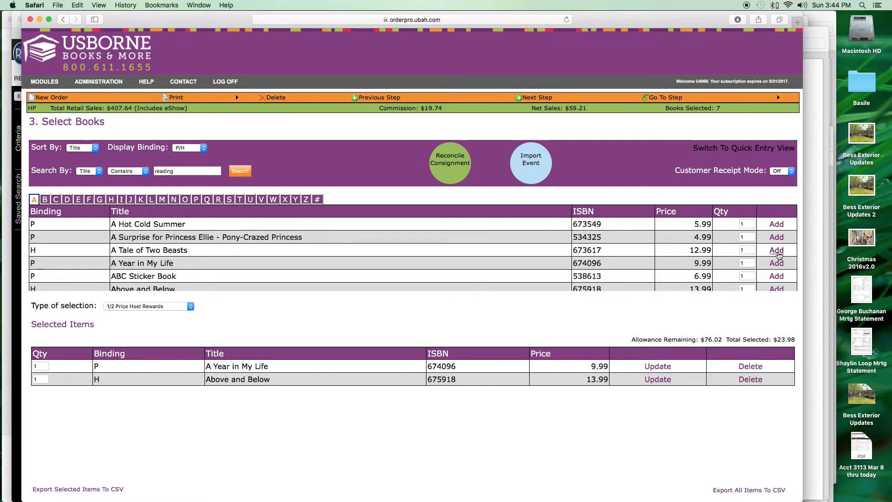
pyautogui.click(777, 251)
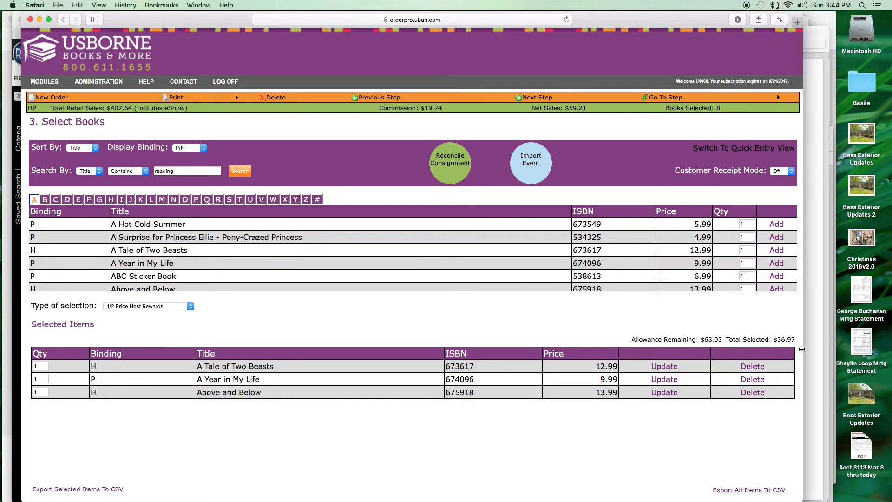
pyautogui.click(190, 307)
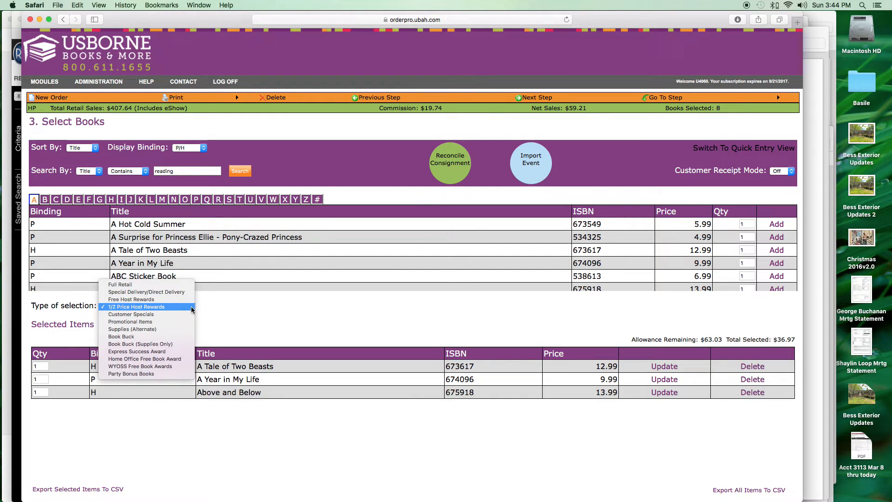
# - Add A Tale of Two Beasts as a $12.99 party bonus book and continue to the Order Summary
pyautogui.click(122, 375)
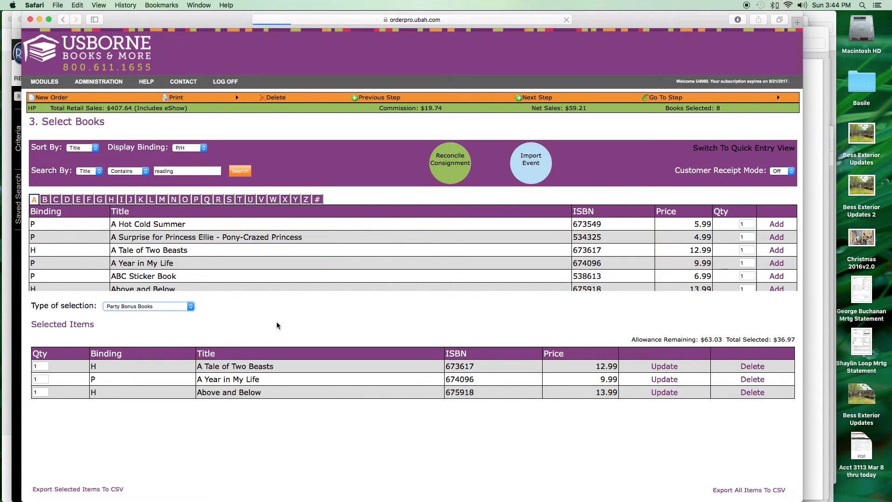
pyautogui.scroll(-1, 687, 348)
pyautogui.scroll(1, 686, 348)
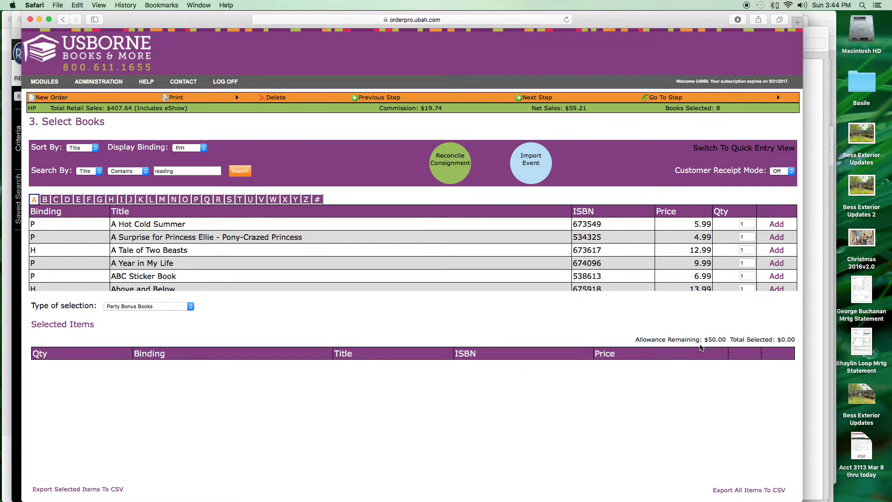
pyautogui.click(777, 253)
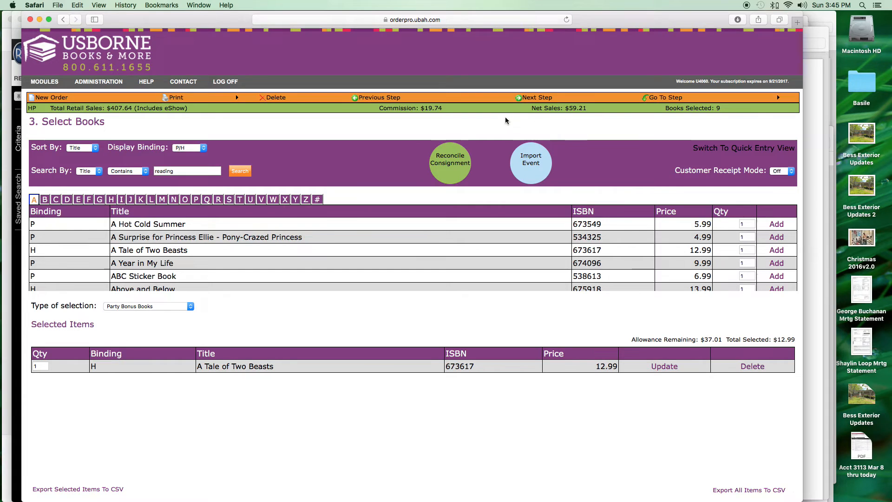
pyautogui.click(530, 98)
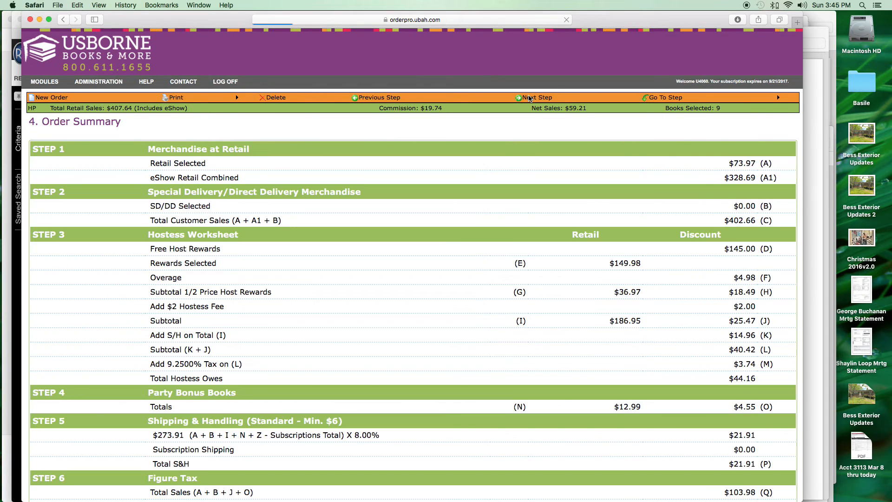
pyautogui.scroll(-15, 524, 157)
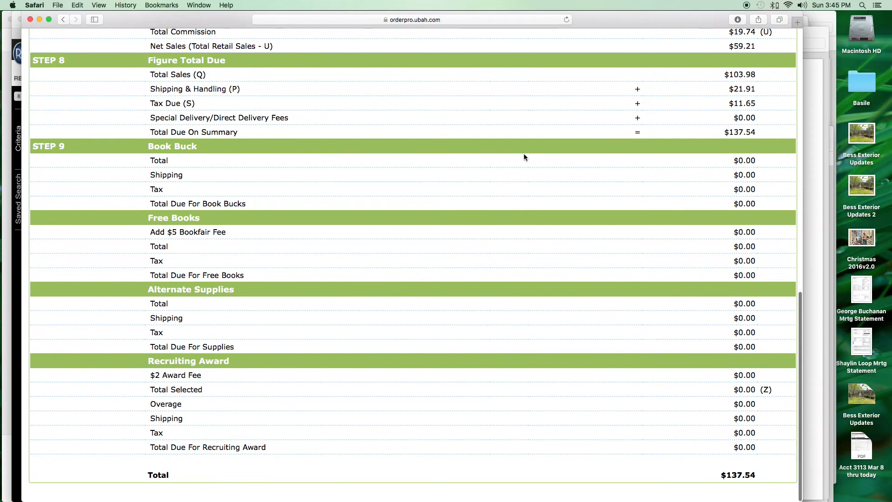
pyautogui.scroll(10, 524, 157)
pyautogui.scroll(8, 524, 154)
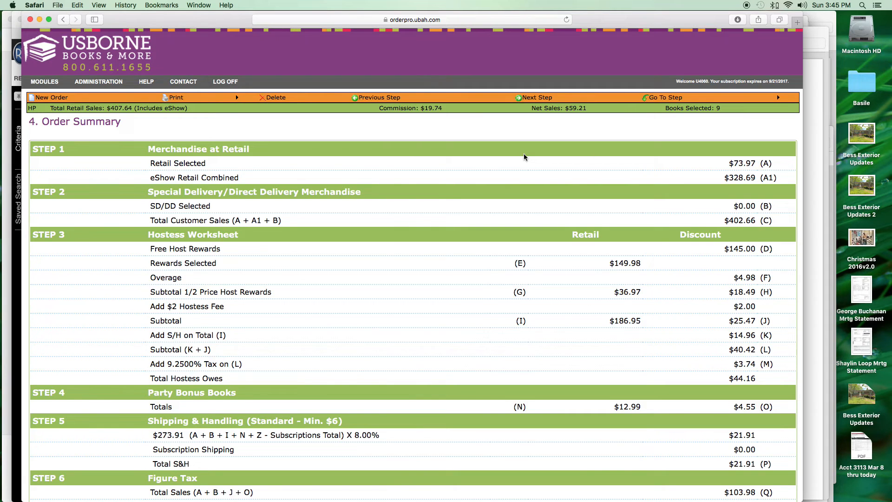
pyautogui.scroll(-15, 524, 157)
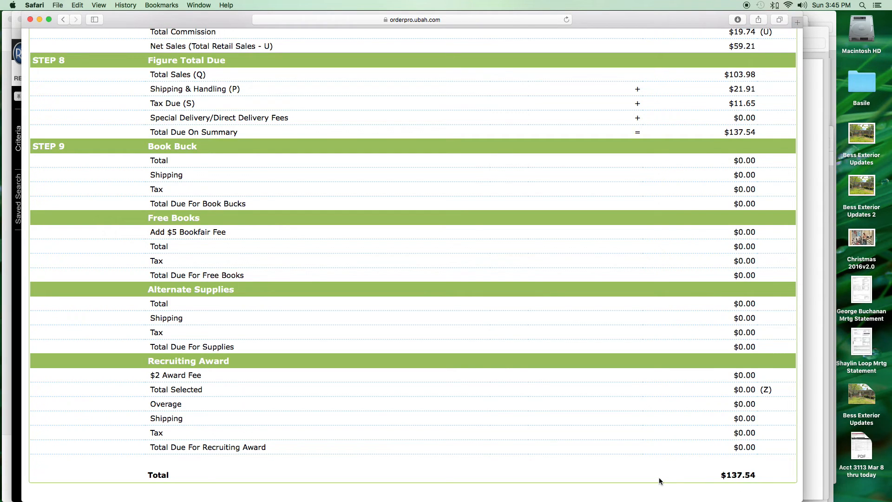
pyautogui.scroll(15, 656, 480)
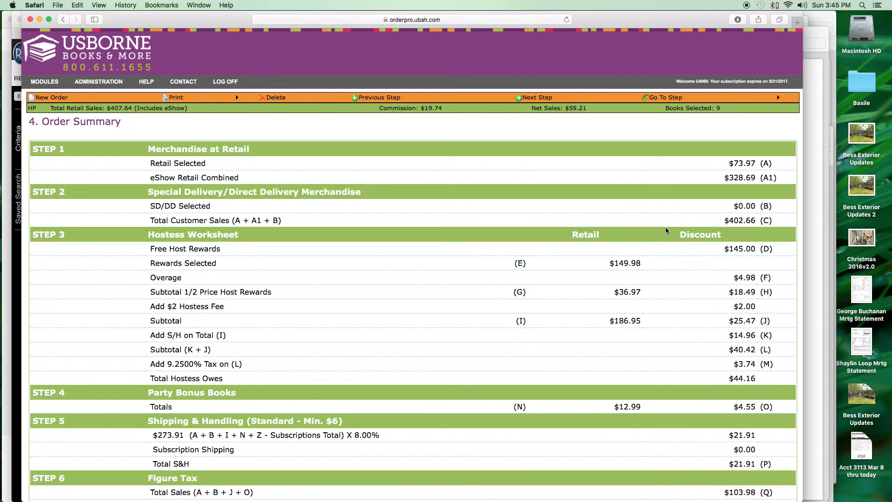
# - On the Payment Summary, start a Visa customer payment and cancel it, leaving $0.00 customer payments
pyautogui.click(536, 98)
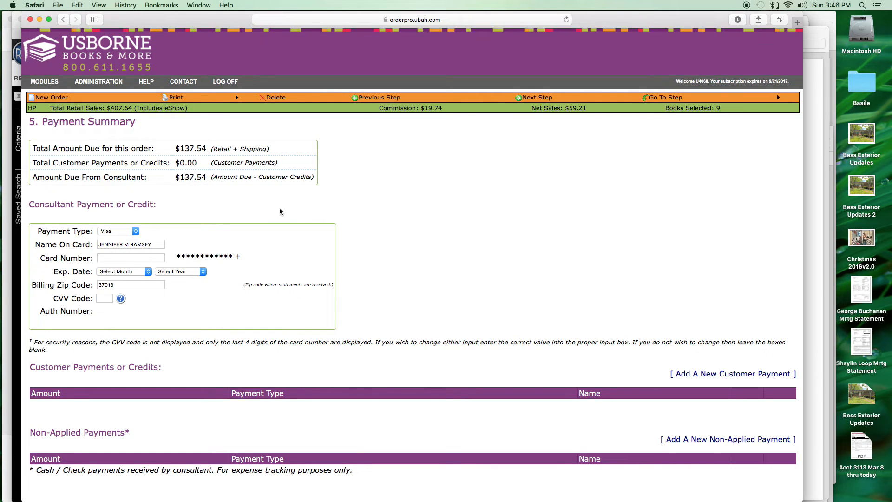
pyautogui.click(696, 374)
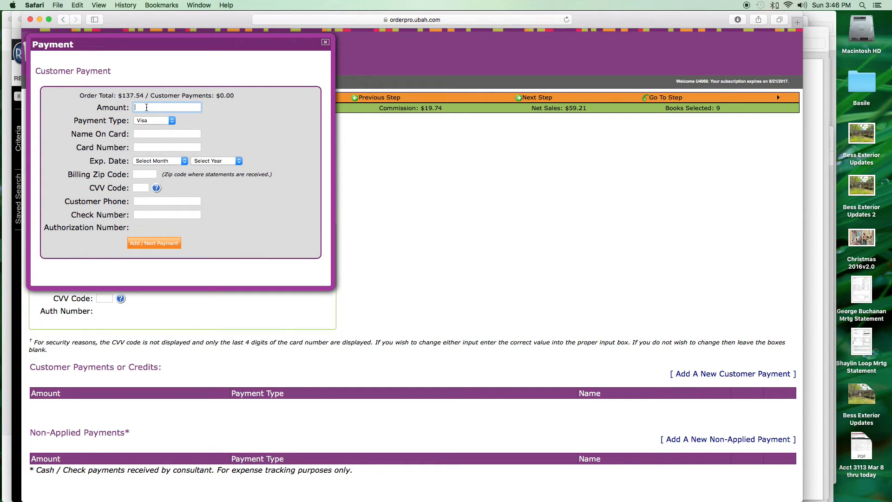
pyautogui.click(172, 122)
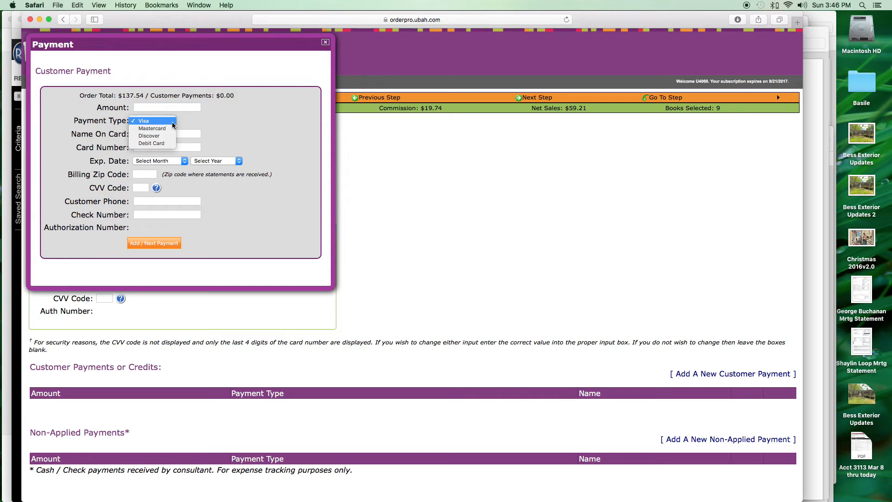
pyautogui.click(173, 124)
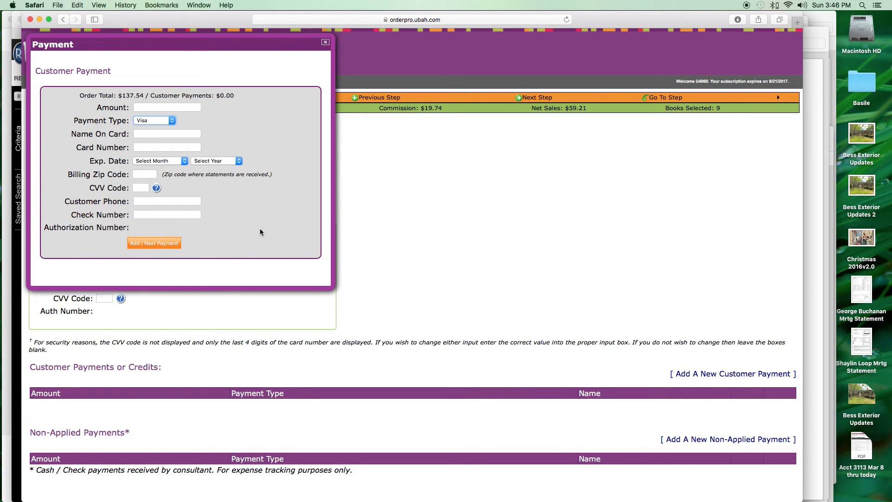
pyautogui.click(326, 42)
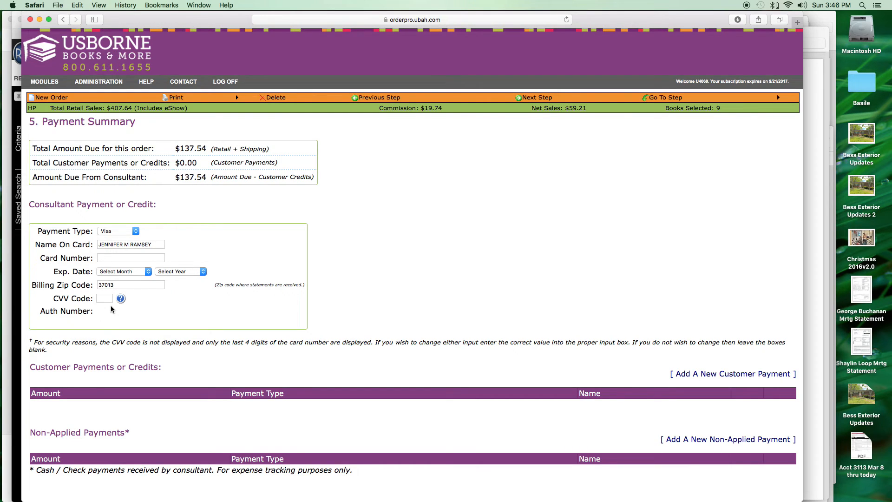
# - Run Review Order, dismiss the missing consultant credit card results, and complete the Final Review
pyautogui.click(538, 98)
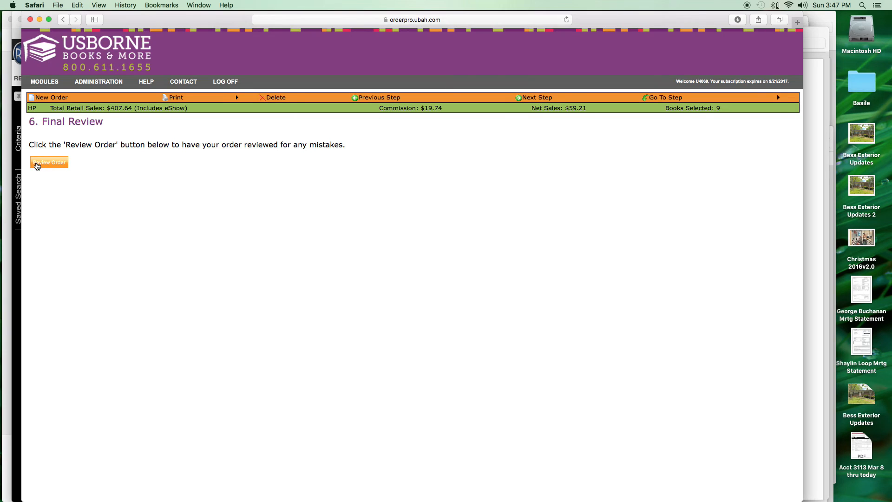
pyautogui.click(43, 165)
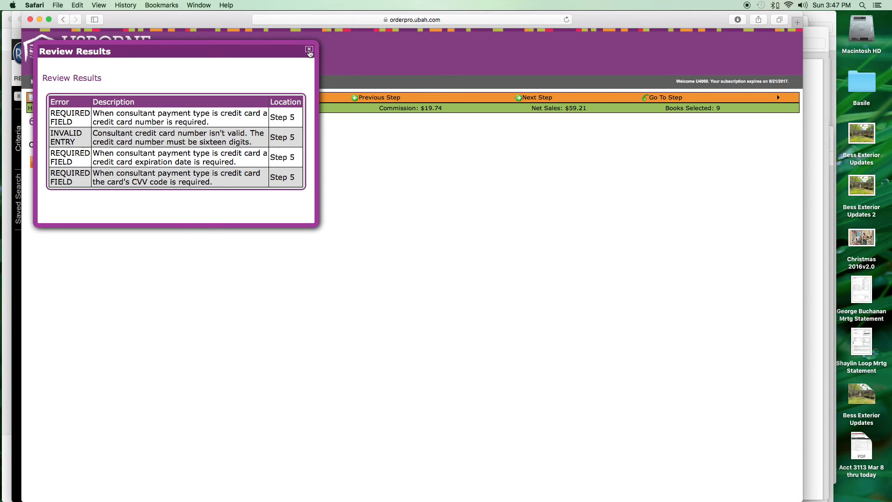
pyautogui.click(309, 50)
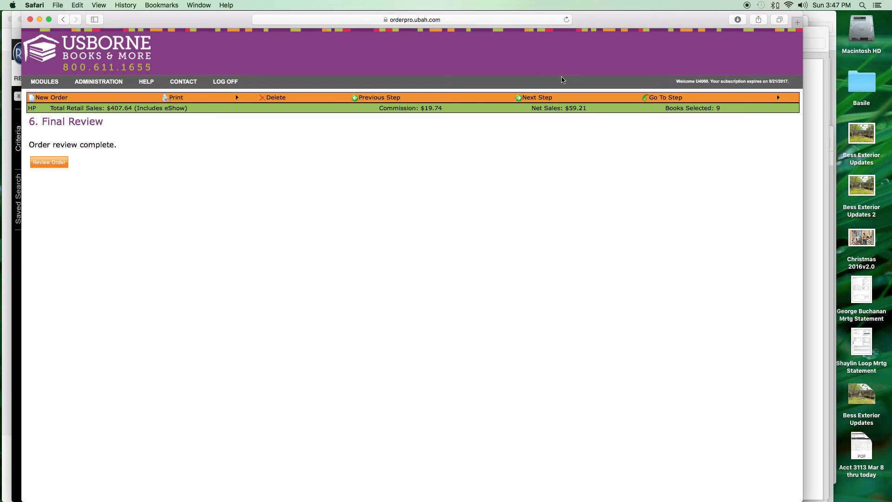
pyautogui.click(529, 99)
# - Open Orders from MODULES, view Completed Orders, then list the five Pending Orders including PO 1090
pyautogui.moveTo(55, 85)
pyautogui.click(47, 112)
pyautogui.click(139, 148)
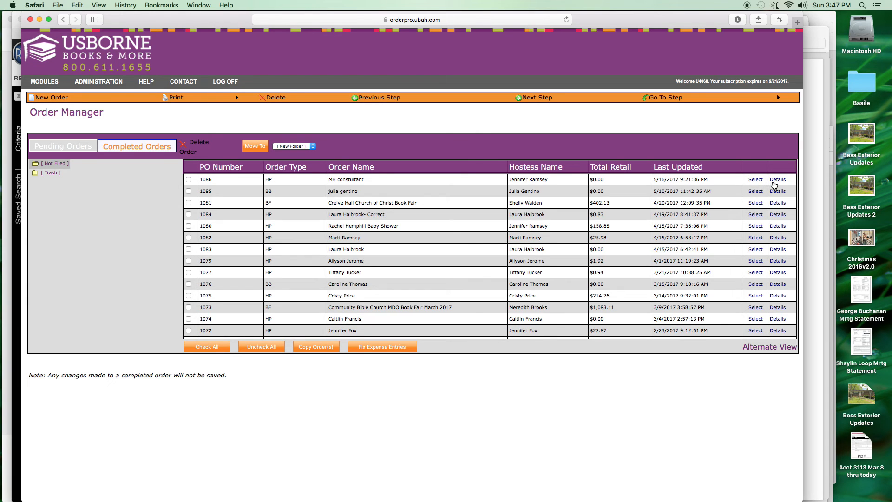
pyautogui.scroll(-5, 510, 194)
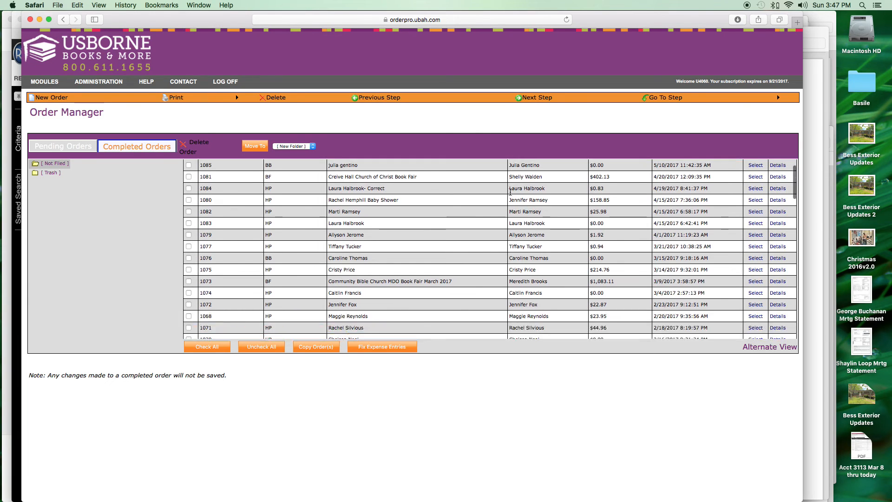
pyautogui.scroll(5, 510, 194)
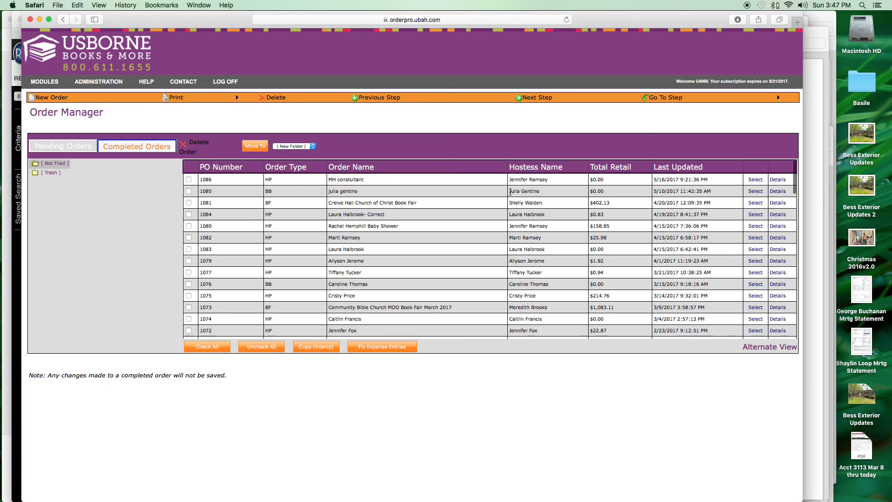
pyautogui.click(81, 145)
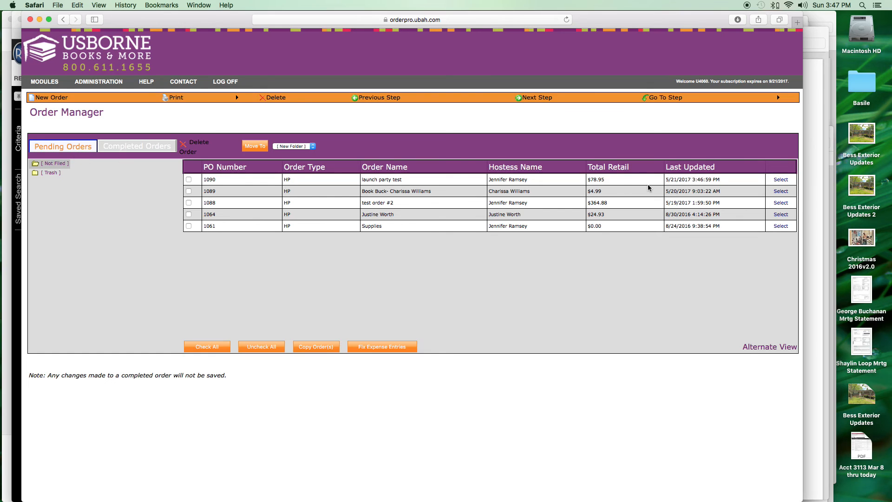
# - Reopen the launch party test order 1090 and advance to its book selection step
pyautogui.click(781, 181)
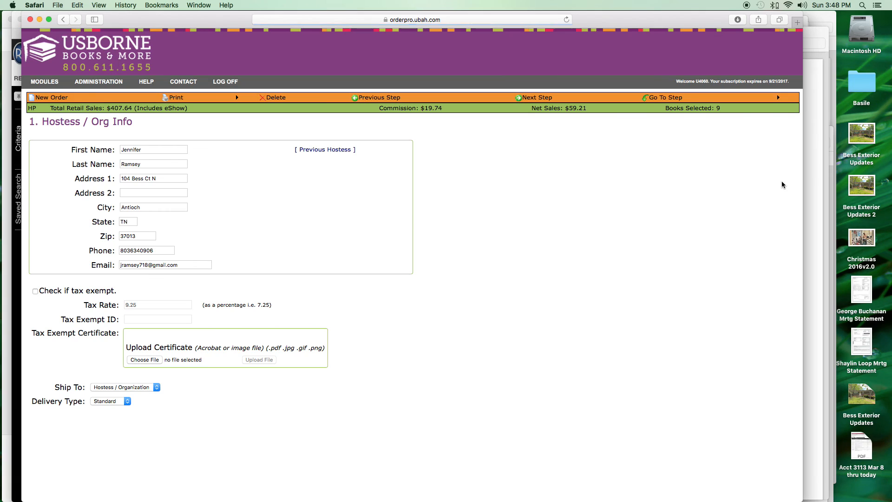
pyautogui.click(527, 98)
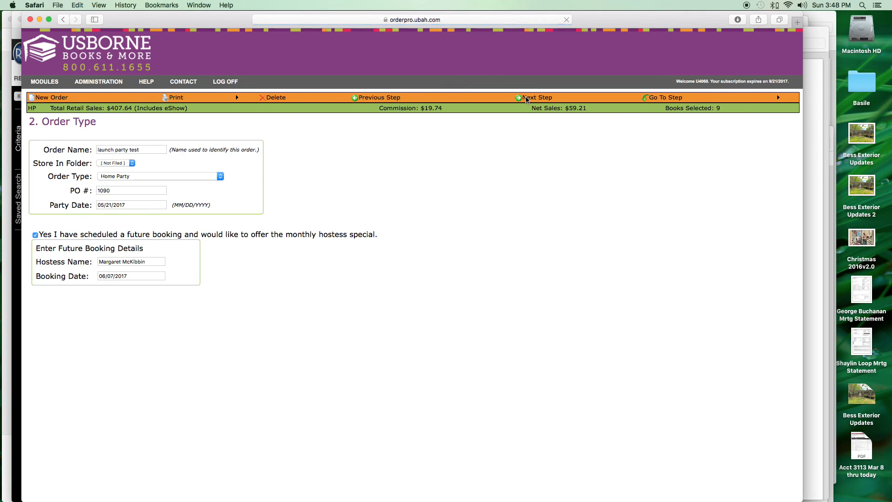
pyautogui.click(529, 98)
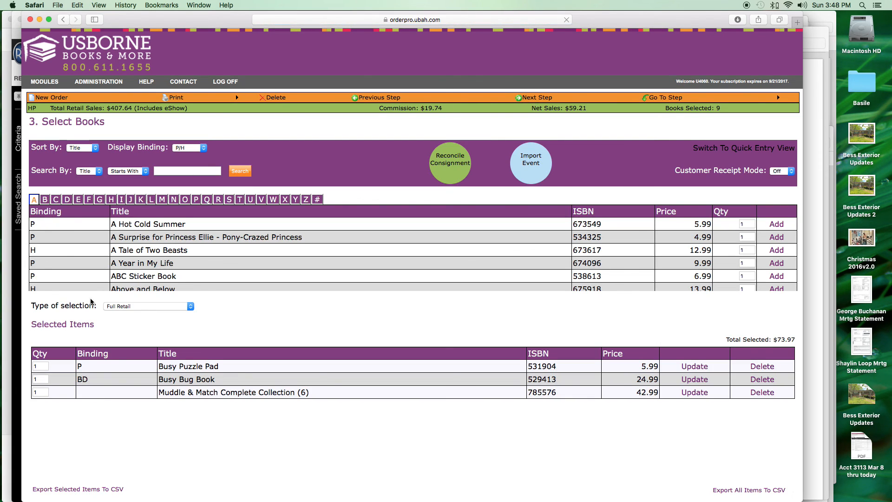
# - Switch the selection type to Home Office Free Book Award, then back to Full Retail
pyautogui.click(191, 306)
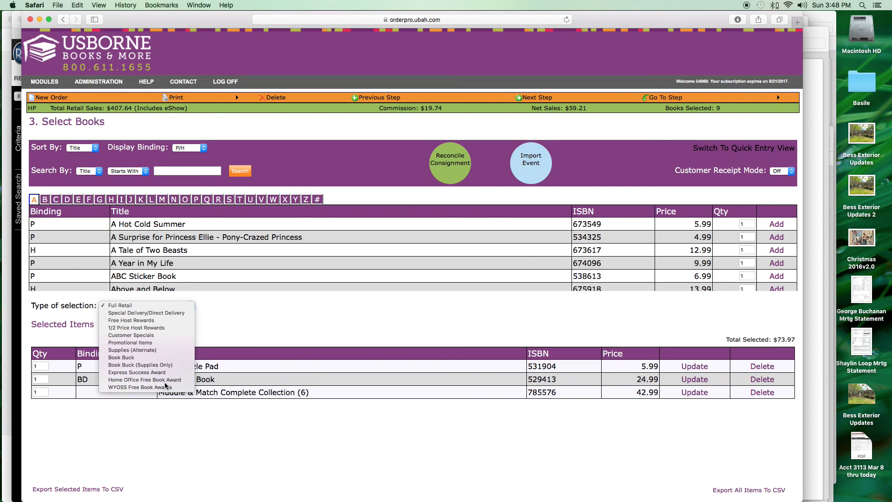
pyautogui.click(163, 380)
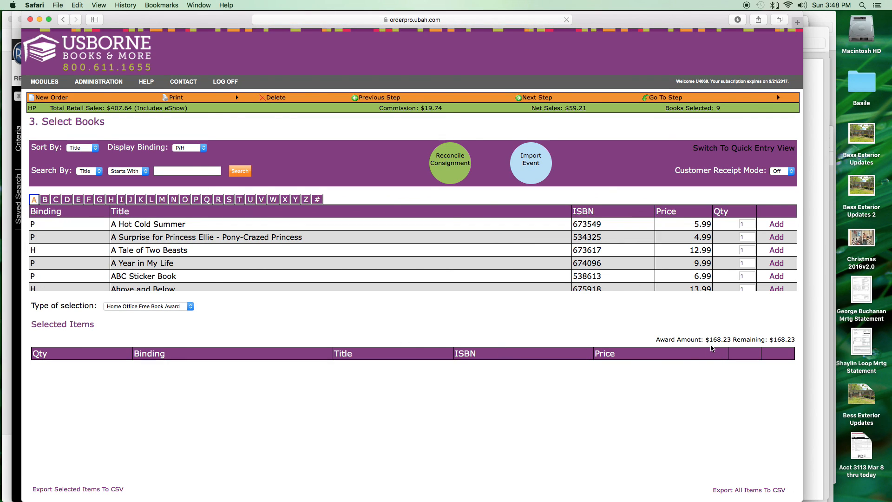
pyautogui.click(189, 307)
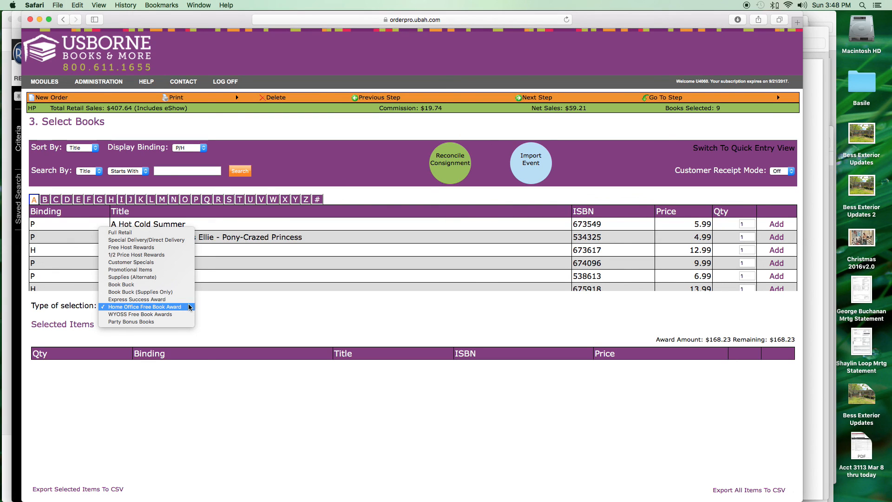
pyautogui.click(177, 232)
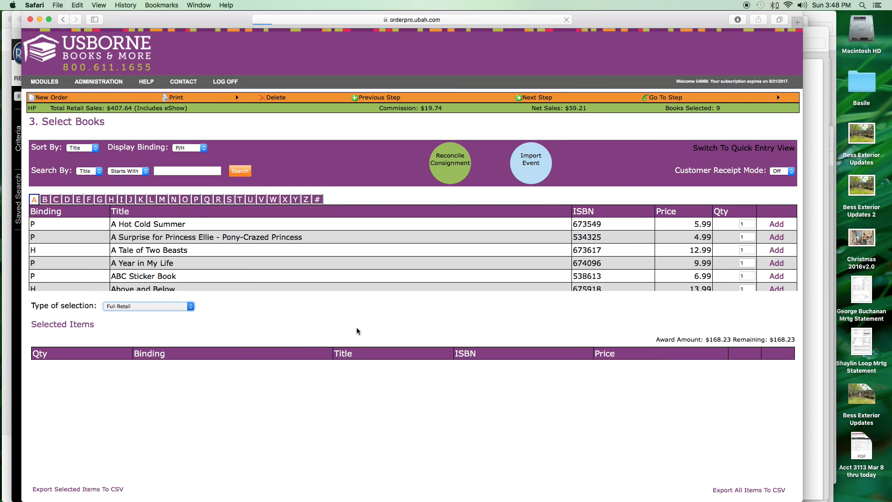